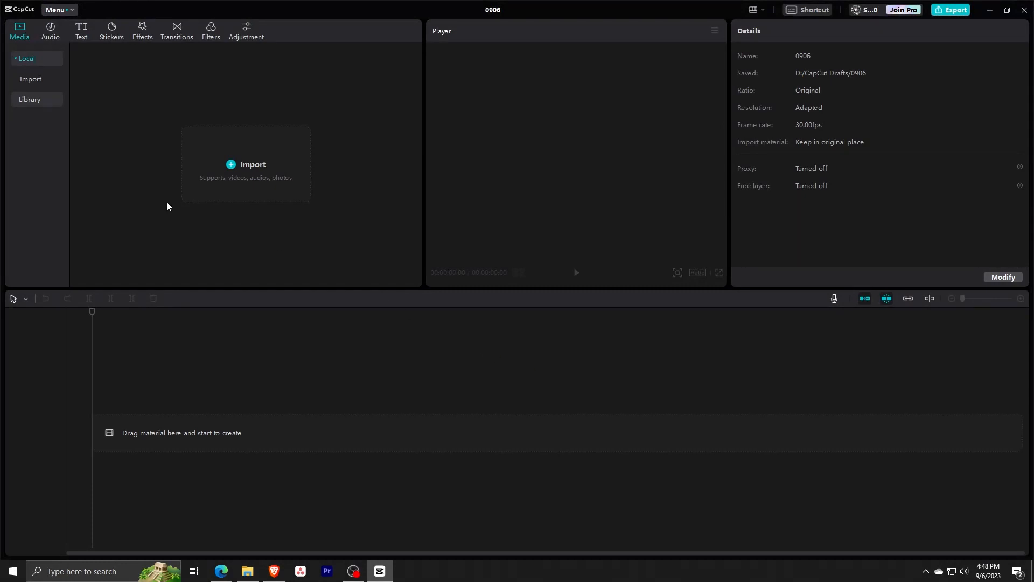
Browse the stock library's clips, from the B&W and Animation sections through NYE Celebration.
click(30, 77)
click(40, 100)
scroll(188, 127, down, 5)
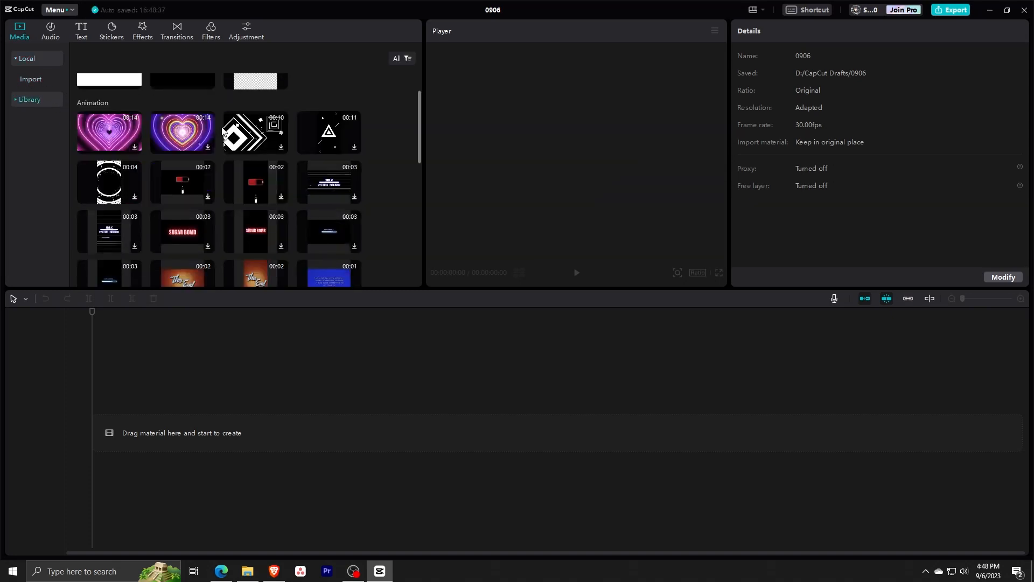
scroll(188, 126, down, 5)
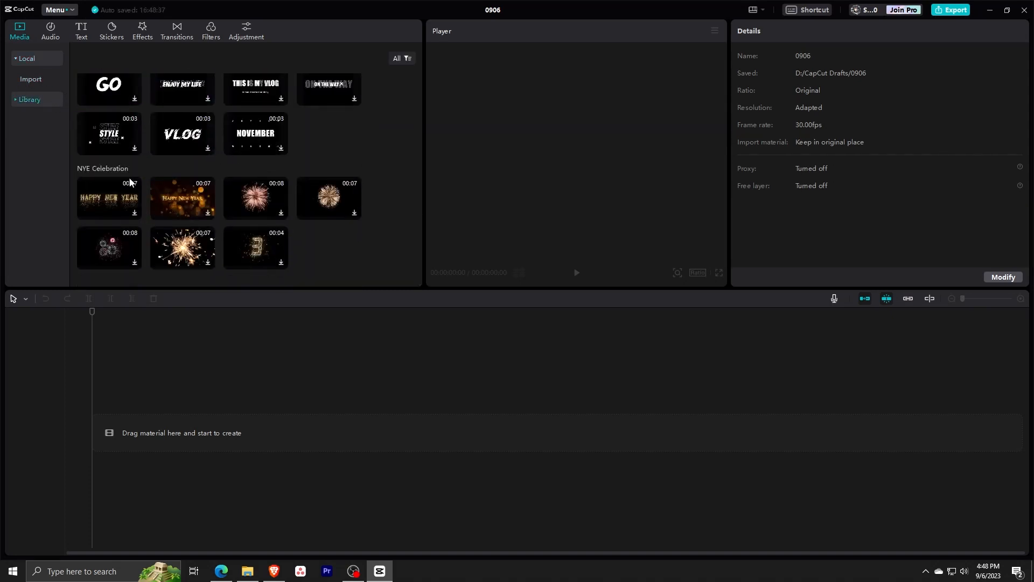
scroll(139, 182, up, 2)
scroll(144, 180, up, 6)
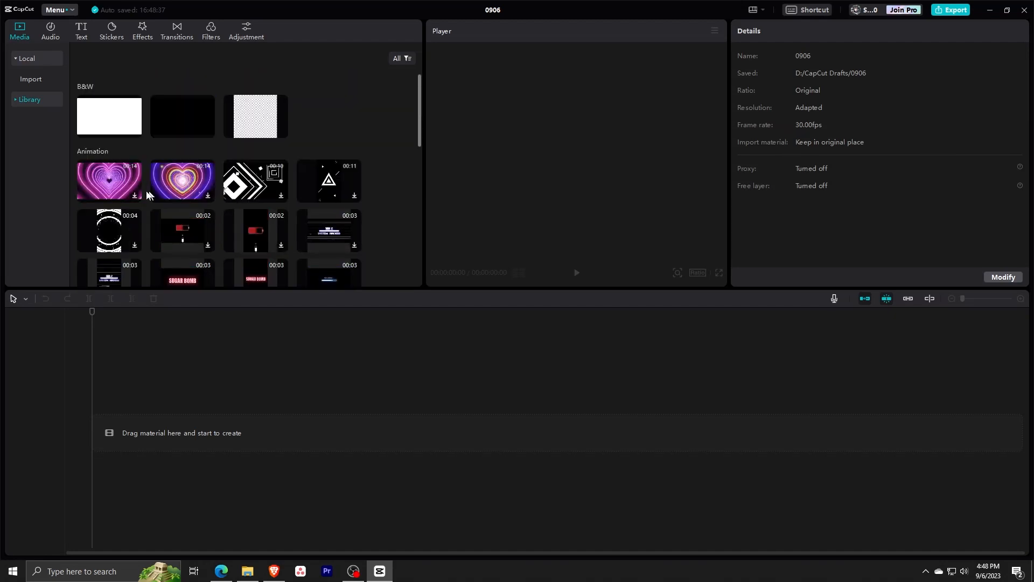
Import the video 23 from the Video folder and place it at the start of the main track.
click(31, 78)
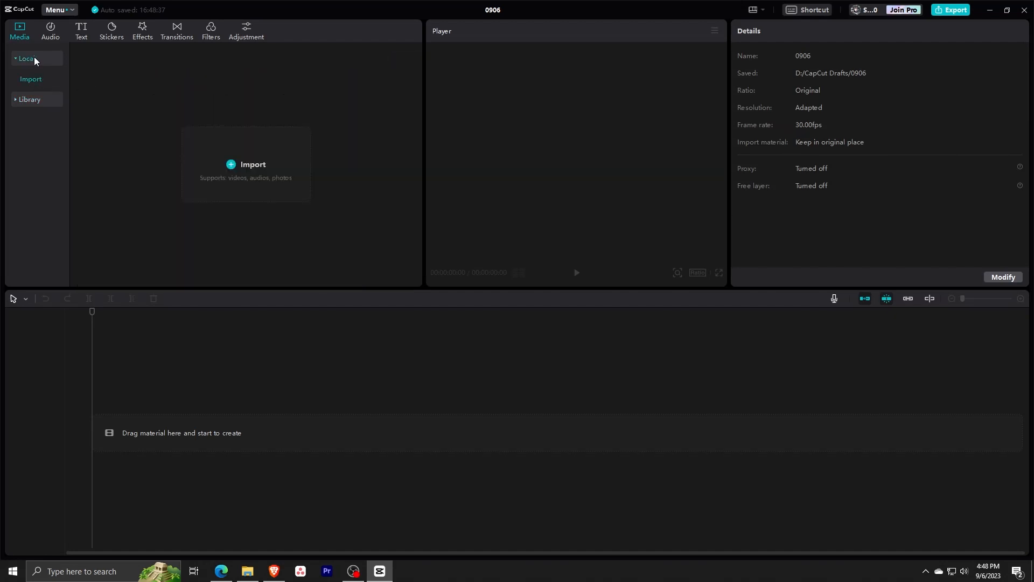
click(232, 164)
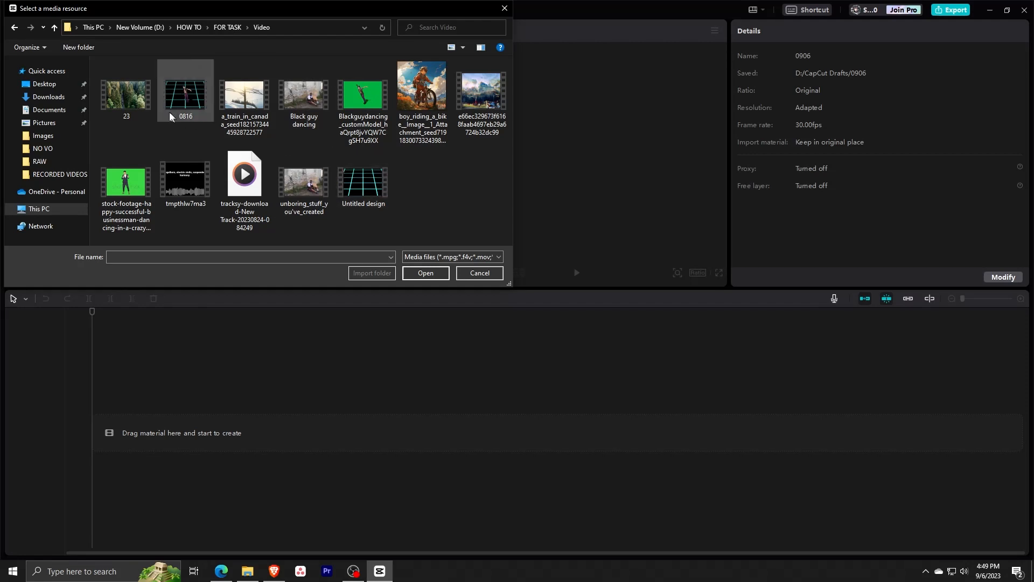
double_click(127, 105)
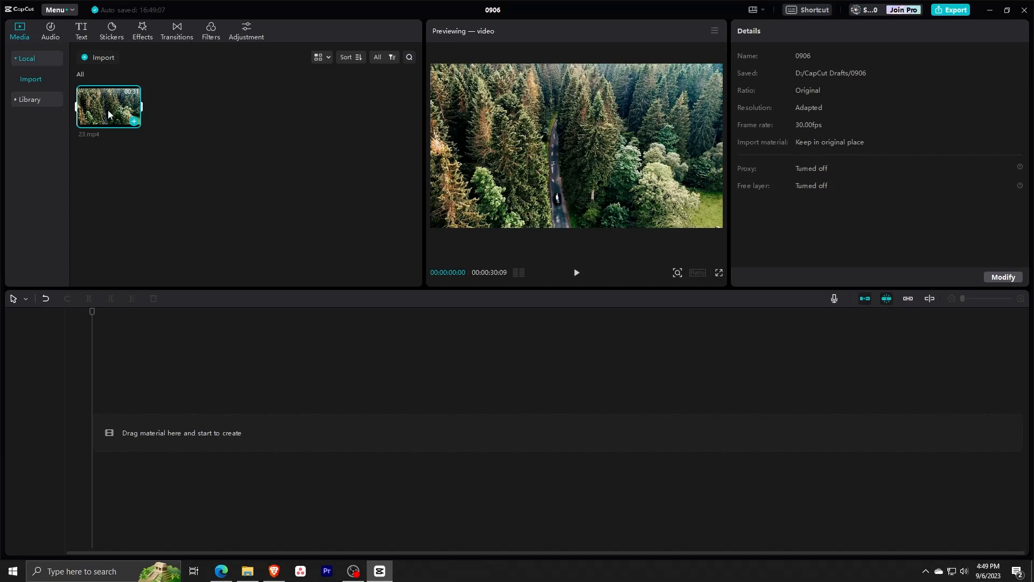
drag(108, 110, 173, 434)
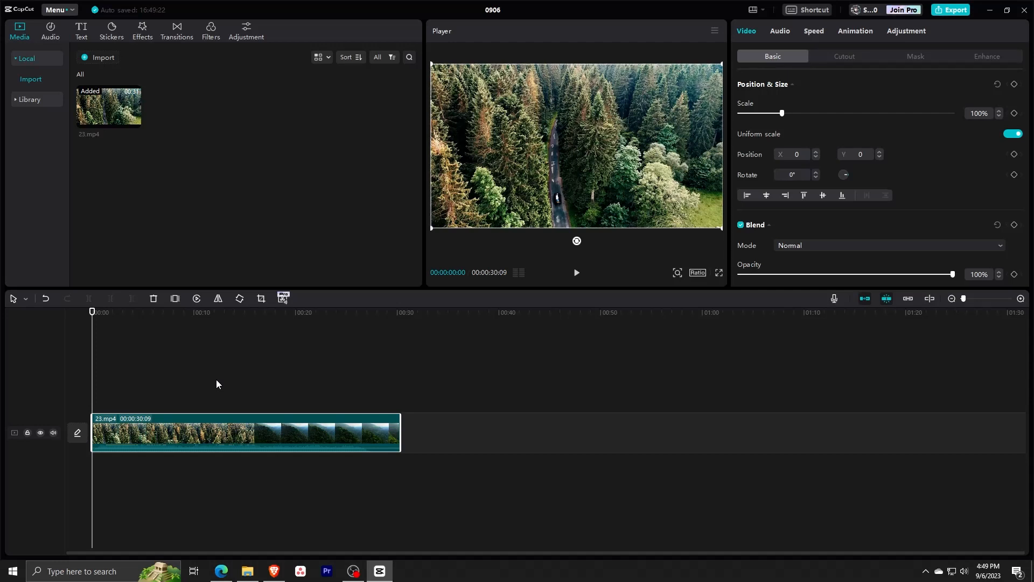
Play the beginning of the forest clip and mute the main video track's original sound.
key(space)
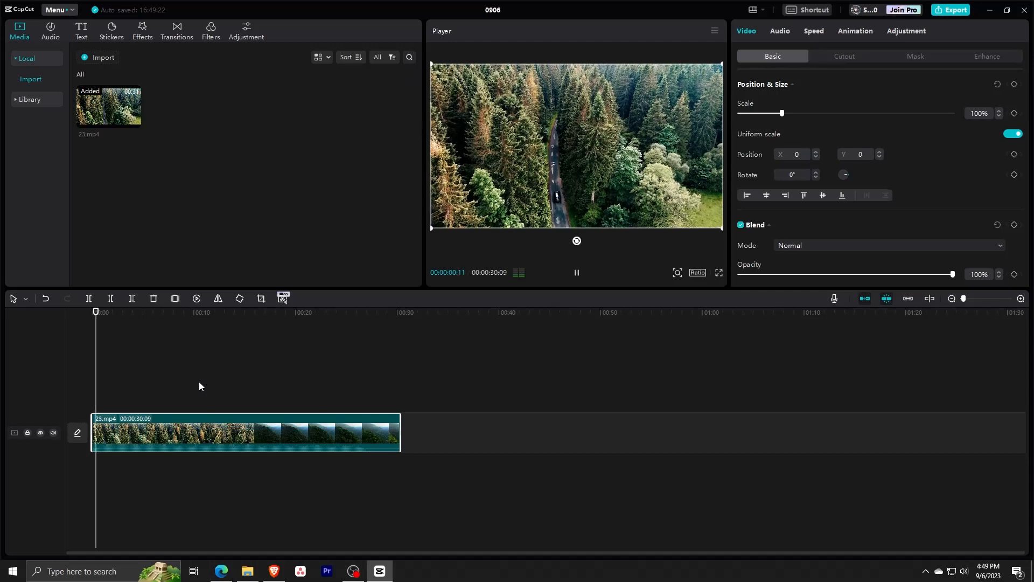
click(52, 433)
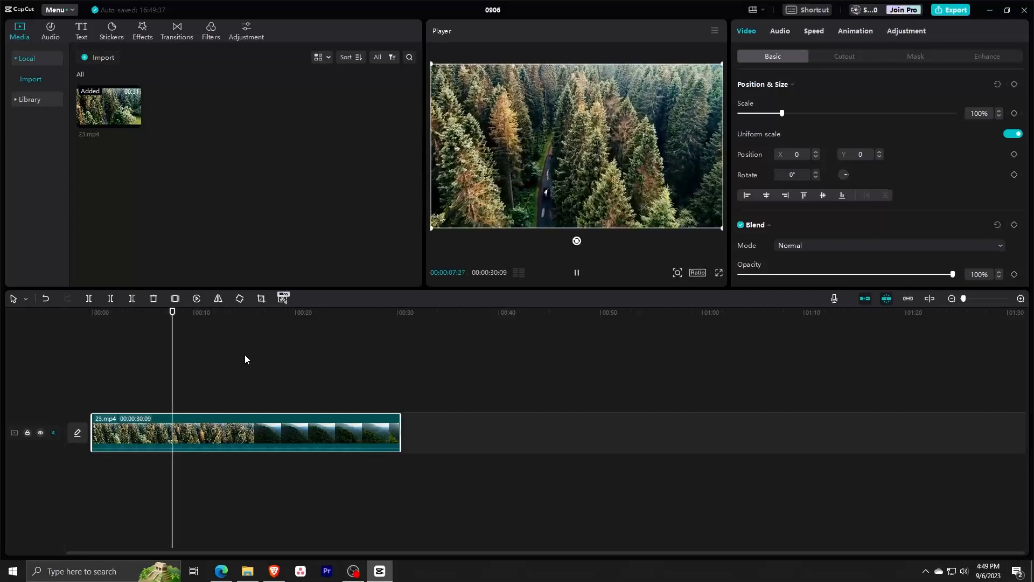
key(space)
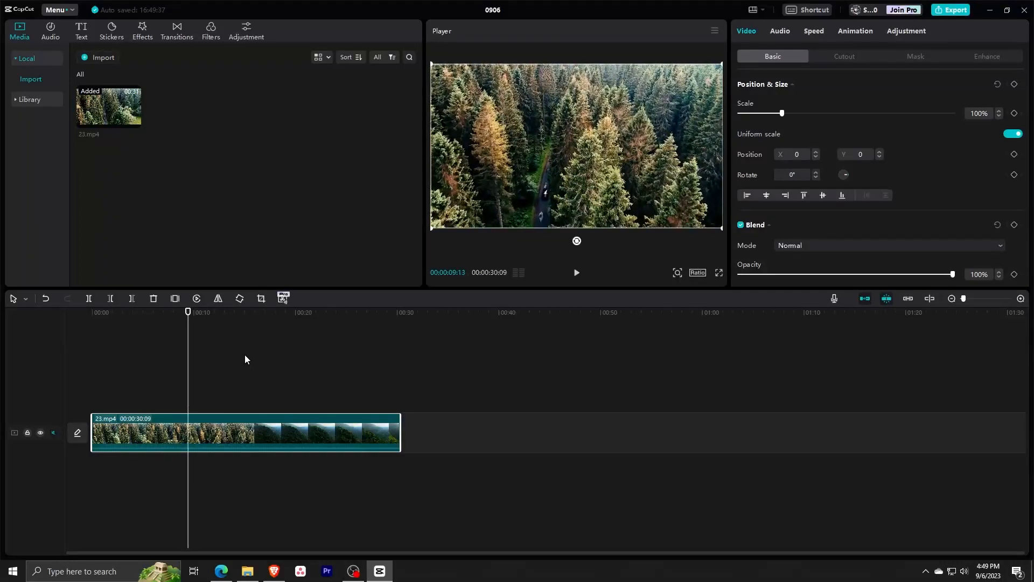
Split the forest clip on the main track at 00:00:05:00.
scroll(264, 370, up, 5)
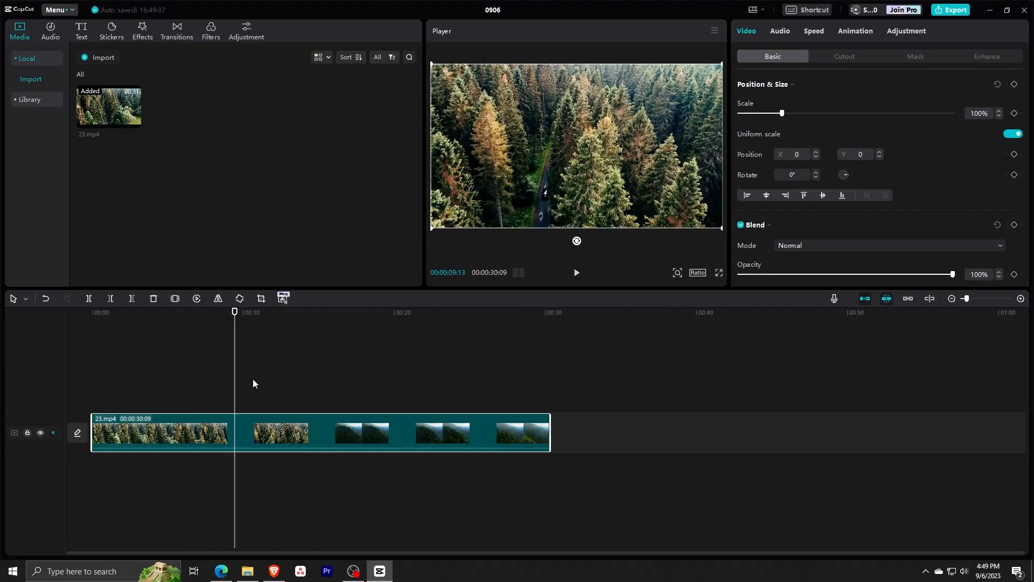
scroll(269, 373, up, 2)
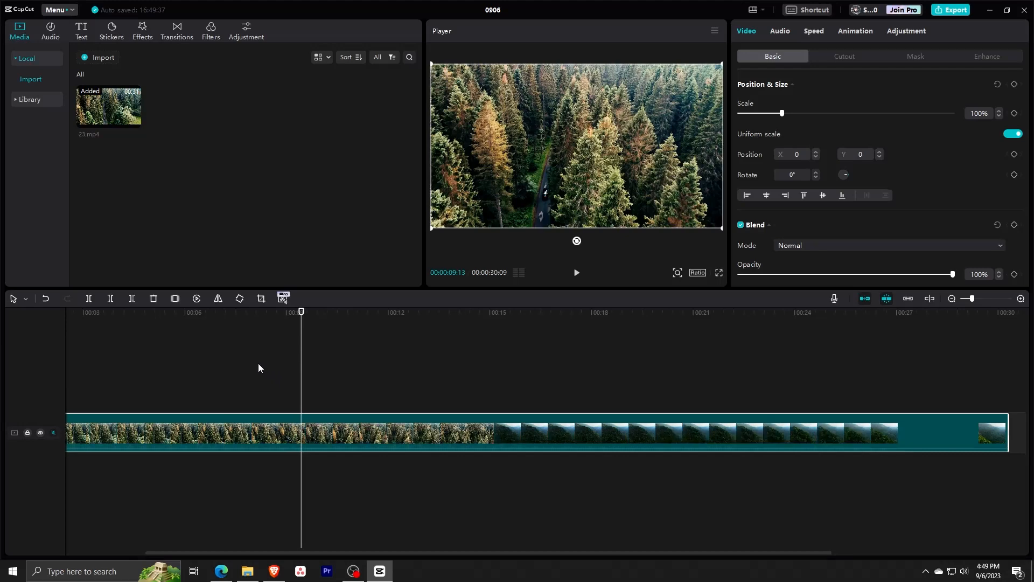
scroll(261, 364, left, 2)
drag(411, 312, 226, 333)
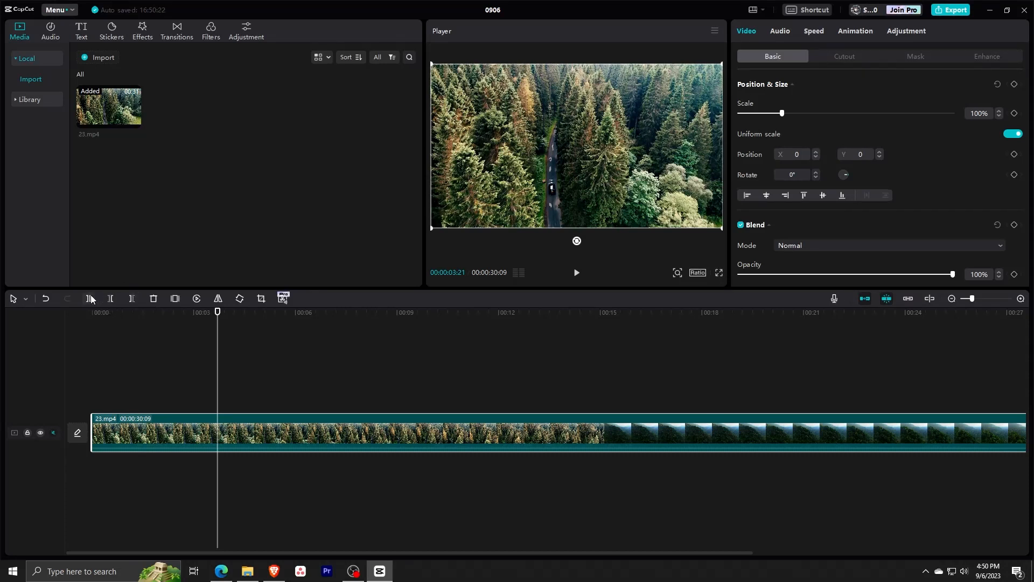
drag(218, 311, 263, 310)
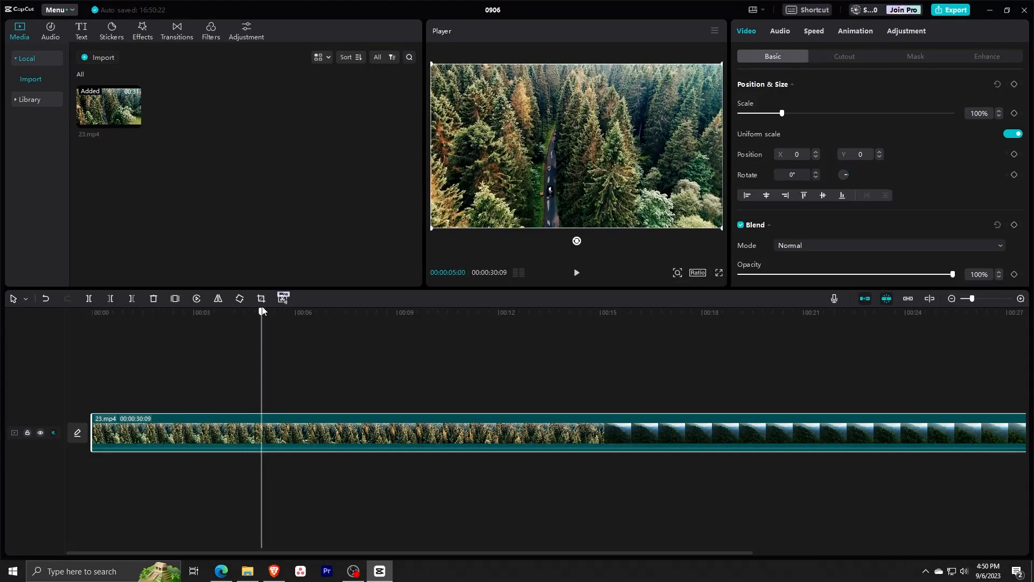
click(89, 297)
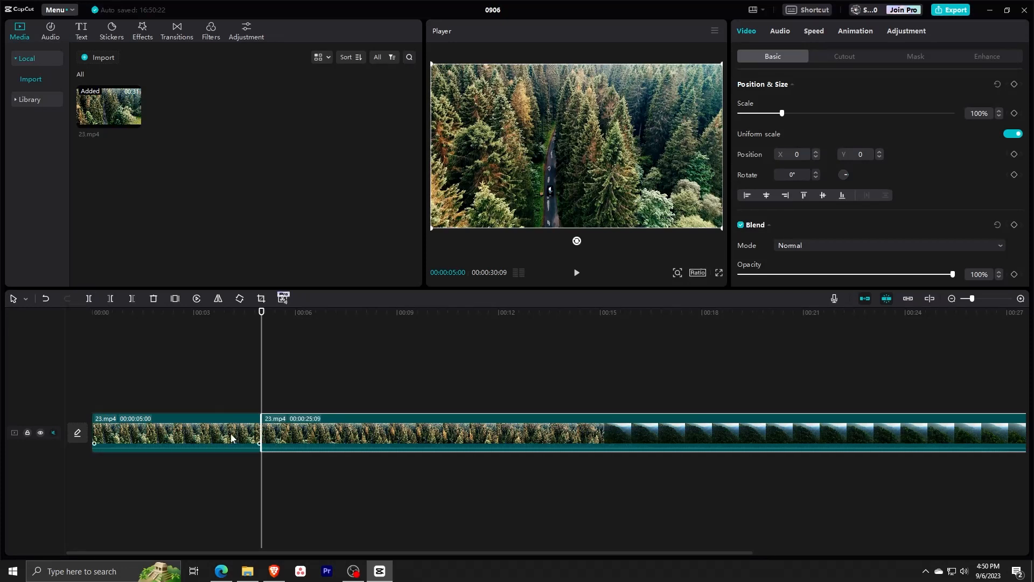
Split the second segment at 00:00:07:02 and delete the short piece between the two cuts.
click(289, 432)
mouse_move(263, 428)
mouse_down()
mouse_move(427, 422)
mouse_move(245, 417)
mouse_move(282, 418)
mouse_move(263, 418)
mouse_up()
drag(261, 311, 331, 332)
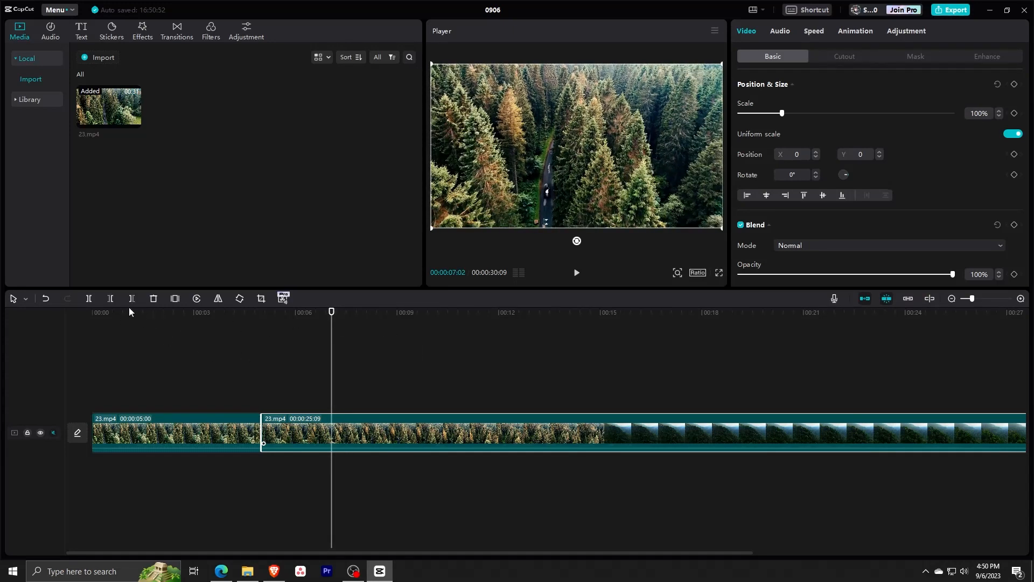
click(90, 299)
click(305, 430)
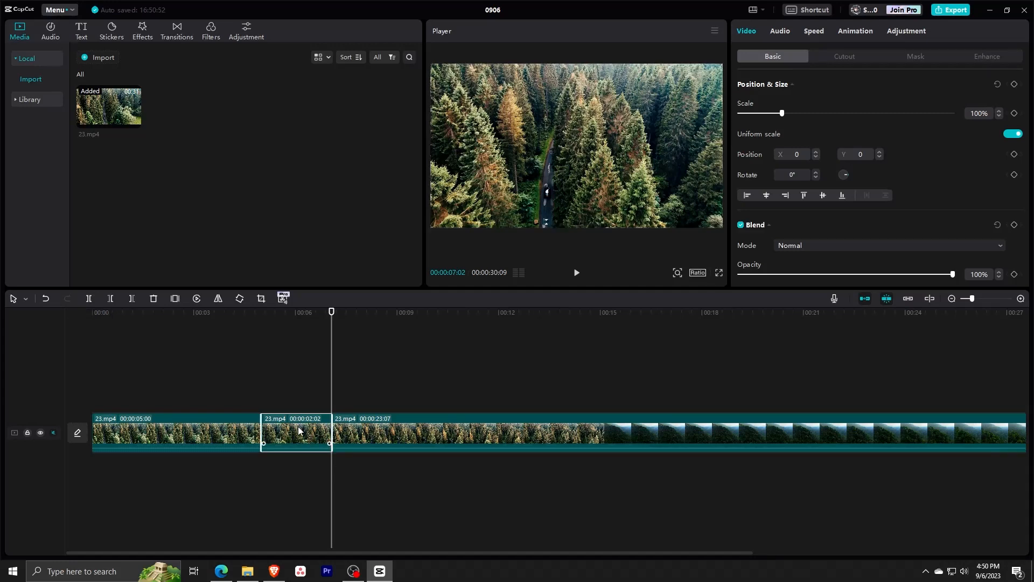
right_click(296, 428)
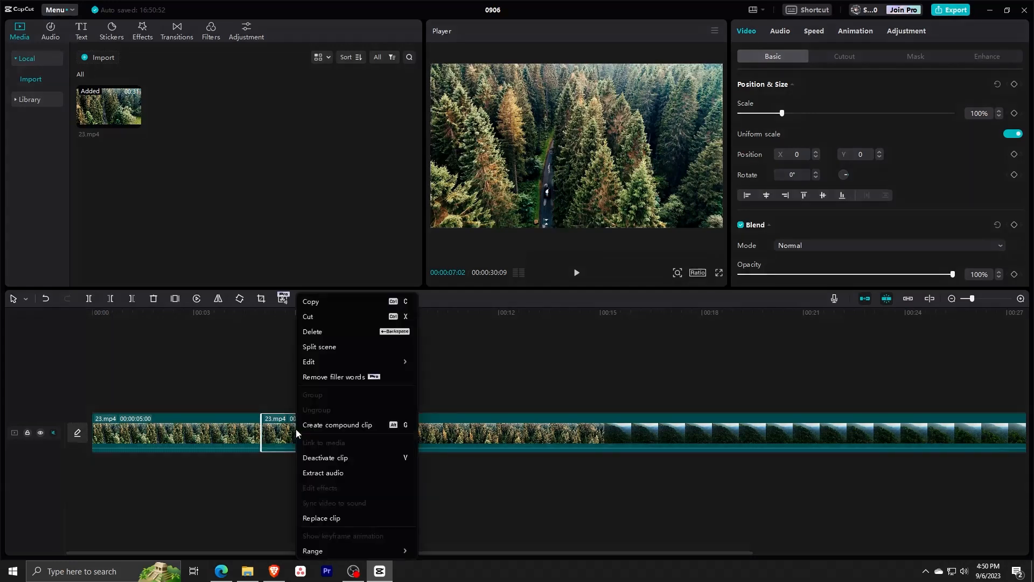
click(325, 332)
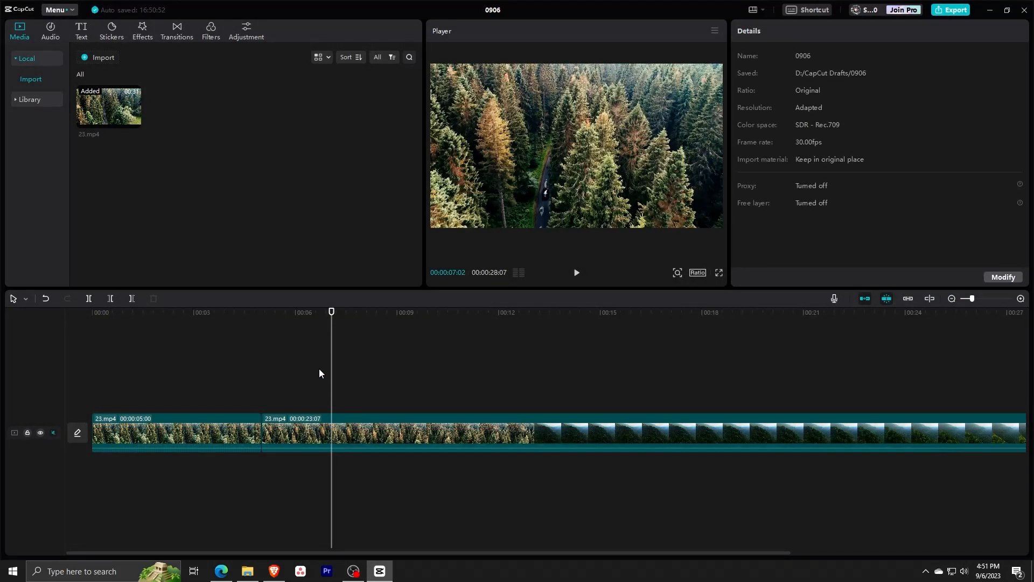
Add a default text clip above the video at the very start of the timeline.
drag(337, 316, 294, 324)
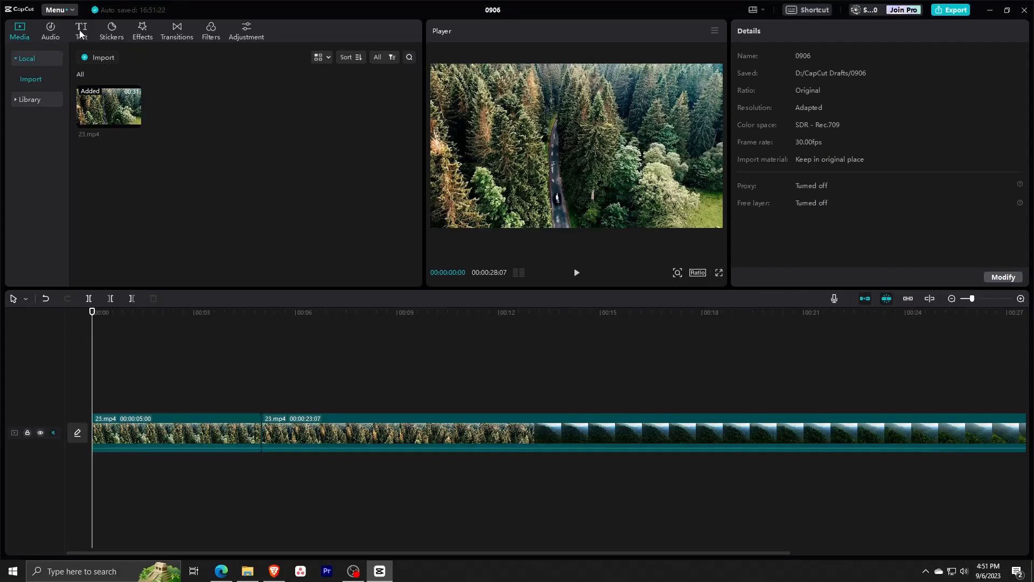
click(80, 32)
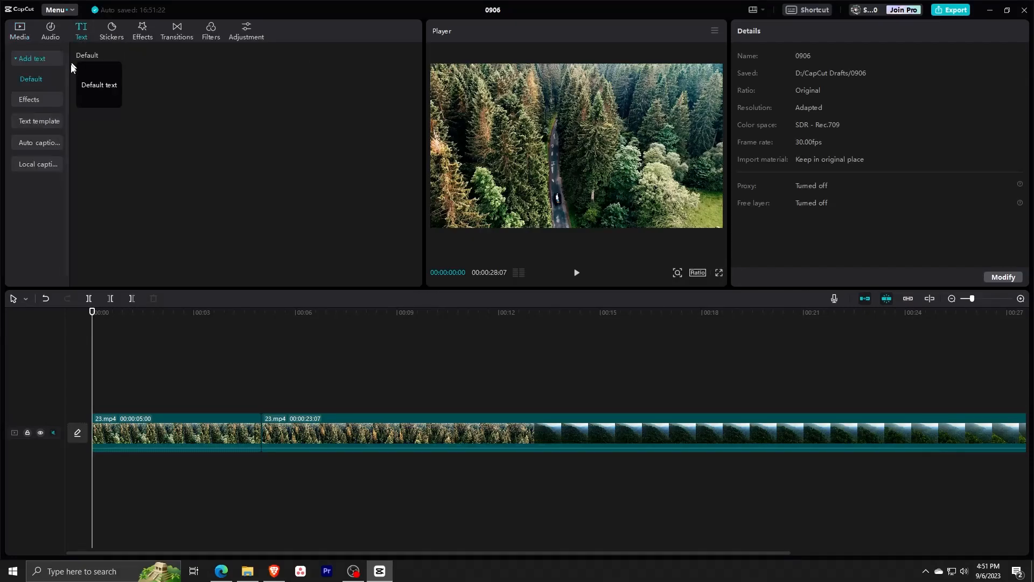
click(38, 98)
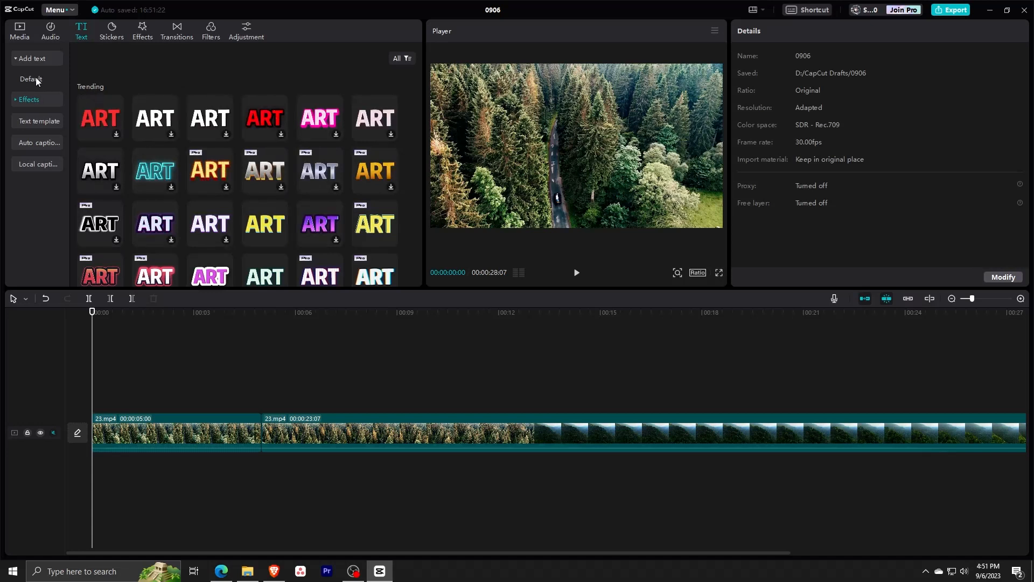
click(36, 78)
click(103, 90)
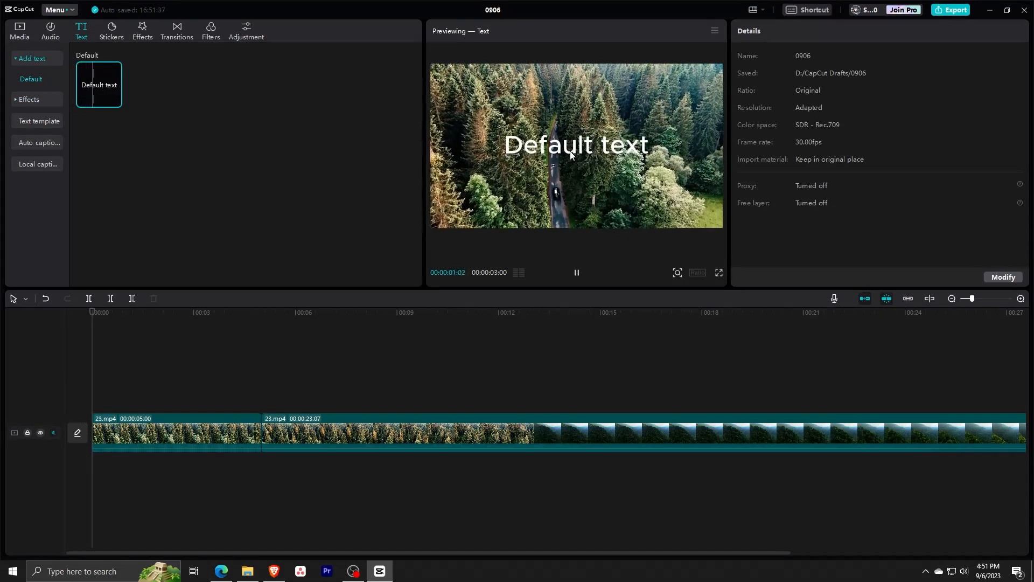
drag(110, 92, 117, 403)
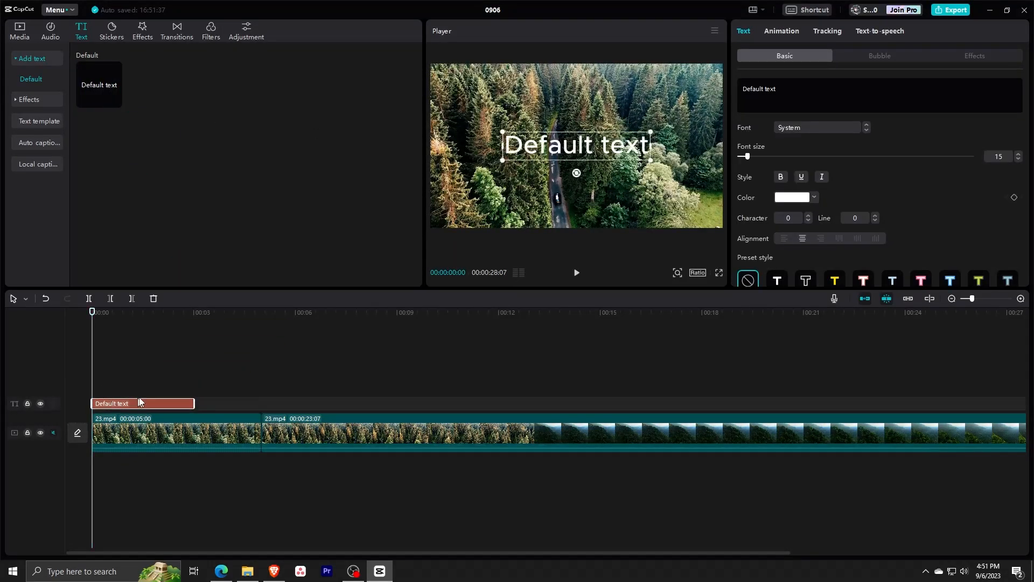
Set the text clip's font to Montserrat and its font size to 31.
click(796, 127)
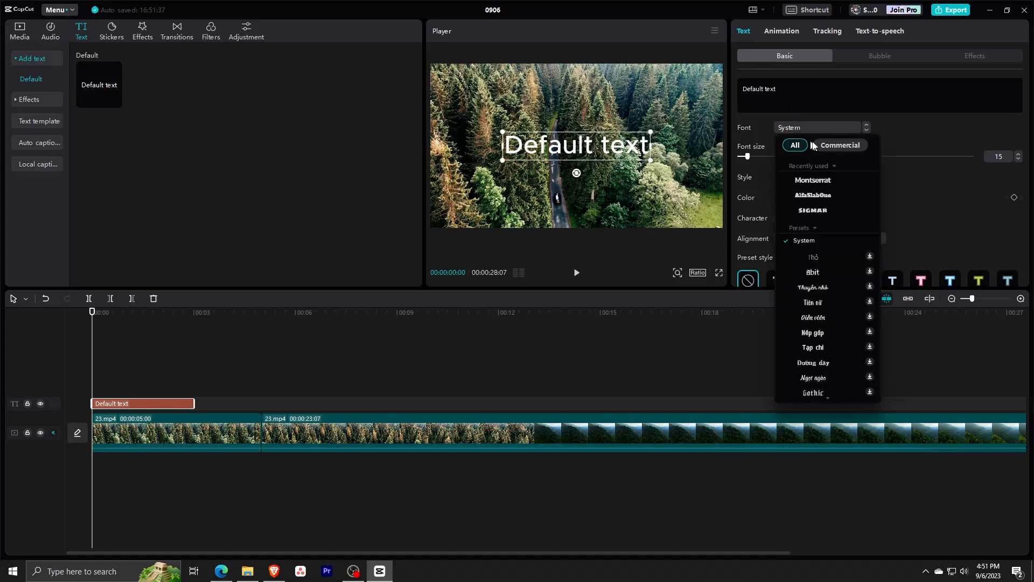
click(820, 183)
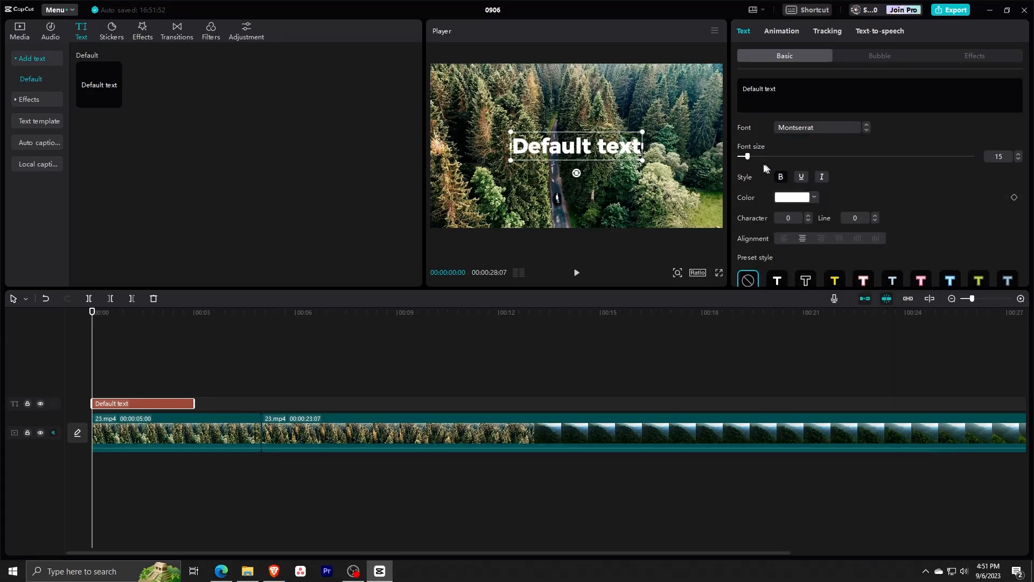
drag(747, 158, 760, 157)
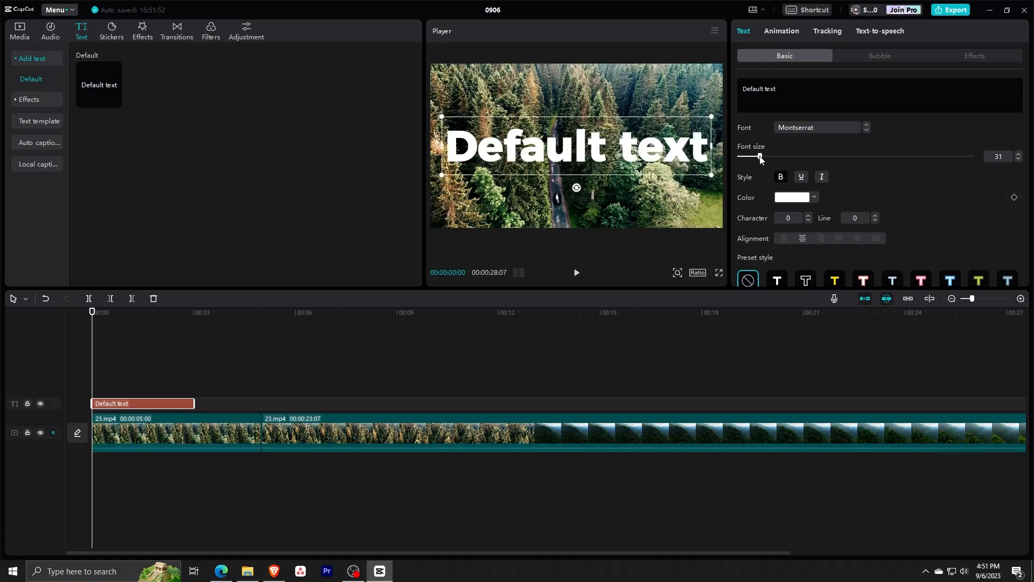
Replace the title's wording with FOREST and return the playhead to the start of the timeline.
click(799, 96)
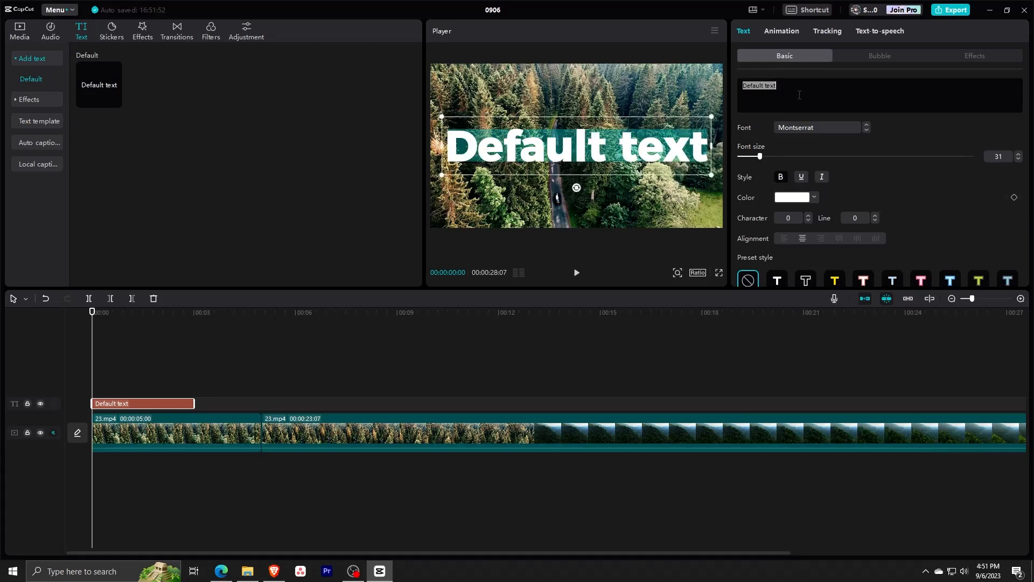
text(FO)
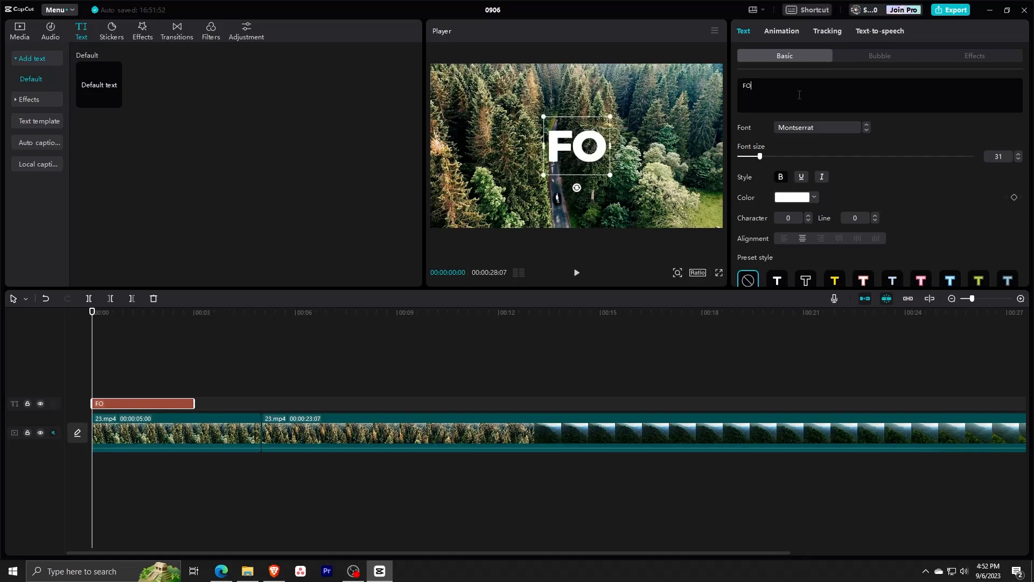
text(REST)
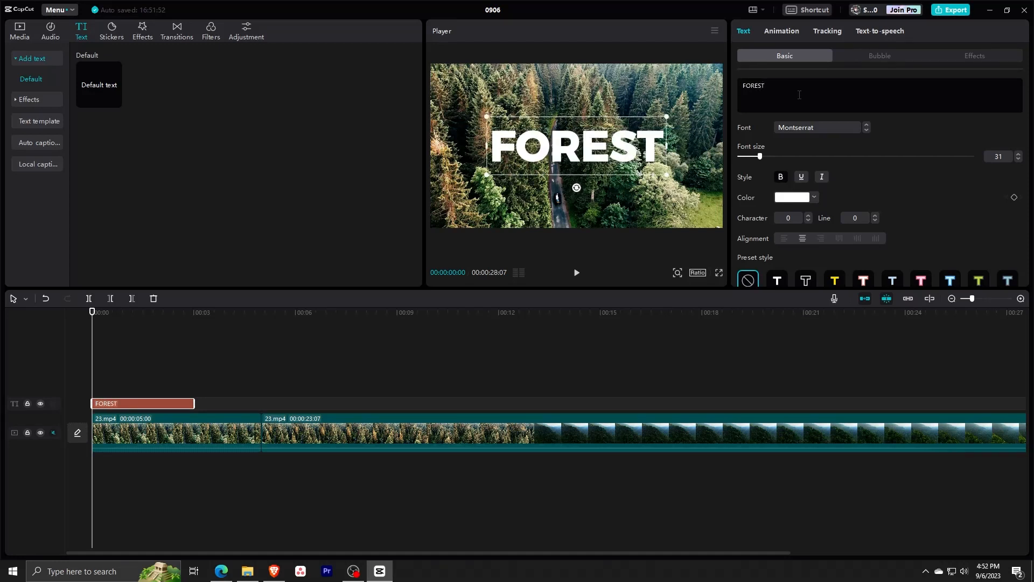
click(140, 349)
drag(149, 317, 68, 321)
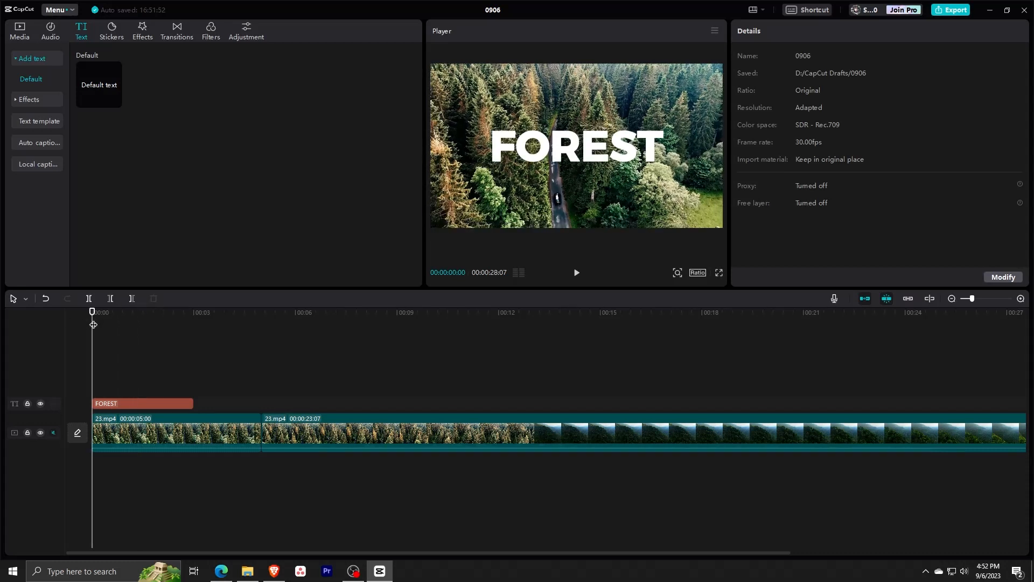
Apply the Trail entrance animation to the FOREST title with a duration of 3.0 s.
click(151, 404)
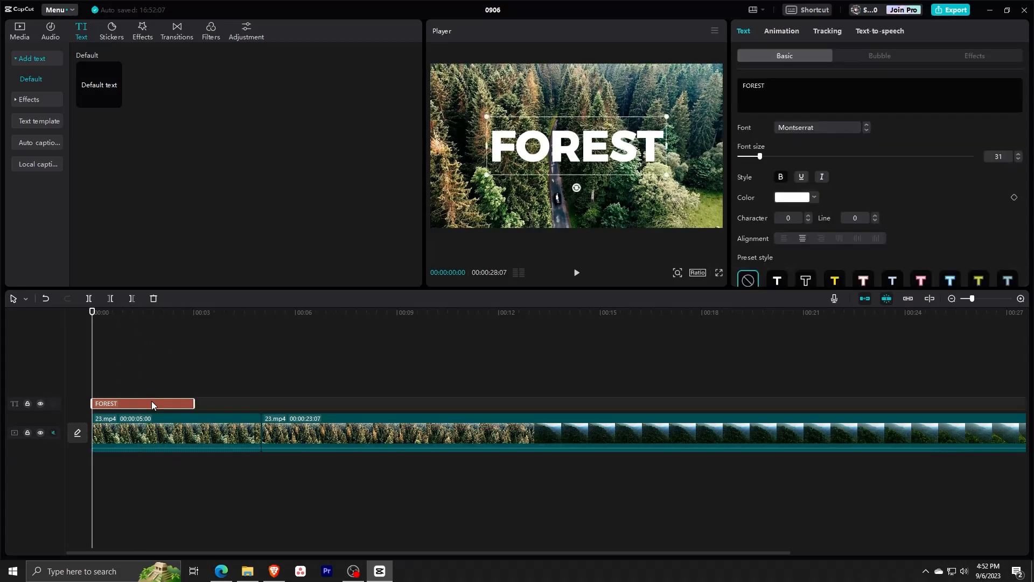
click(785, 34)
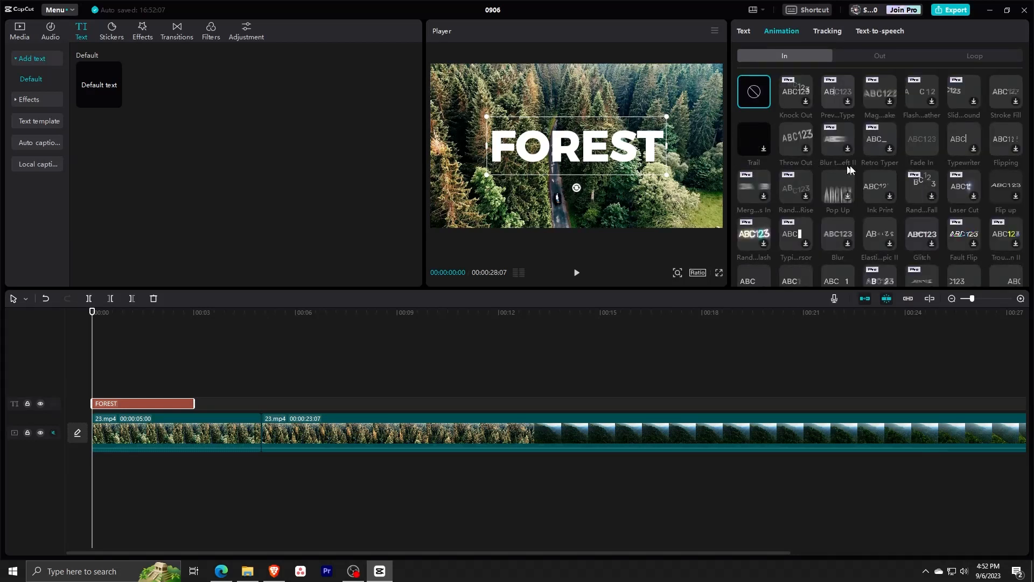
click(748, 136)
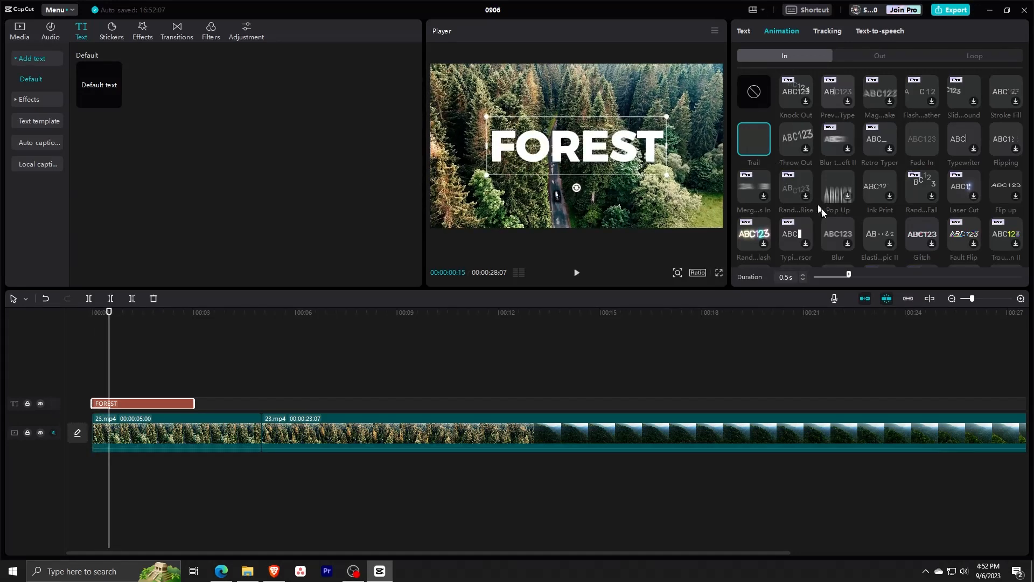
drag(849, 274, 1023, 276)
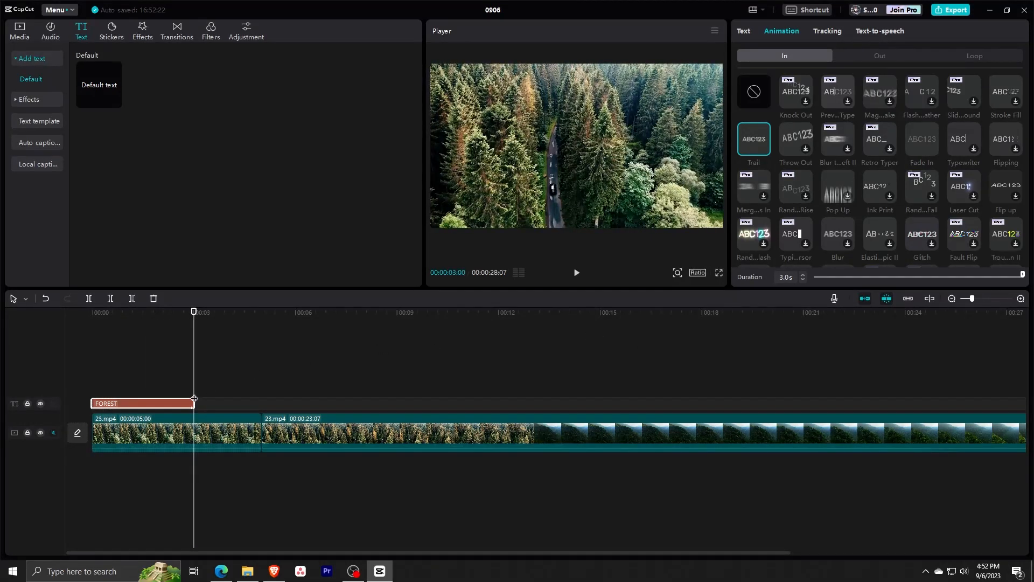
Extend the FOREST title to the end of the first video clip at 5 s and play back the result.
drag(194, 403, 263, 396)
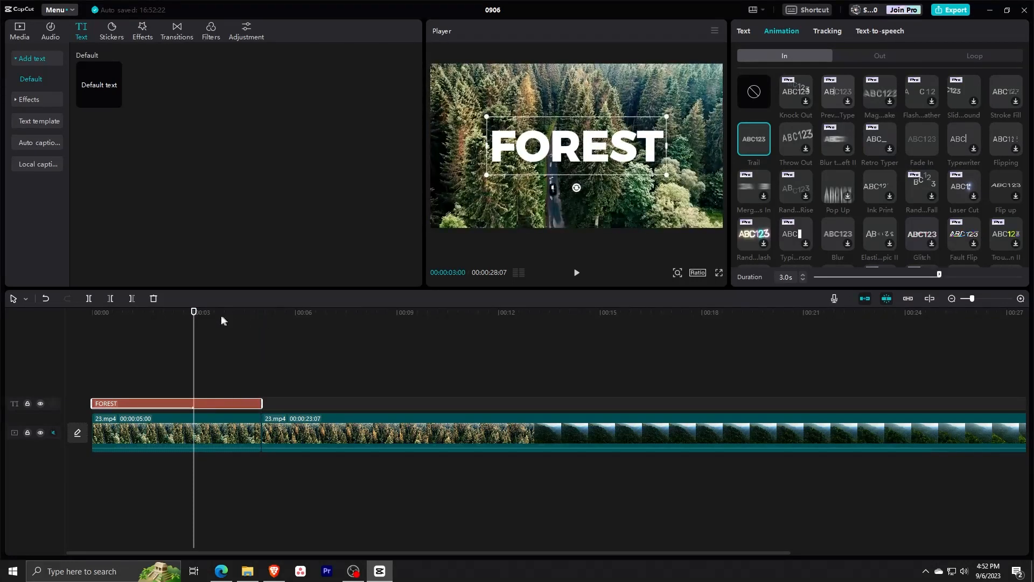
key(space)
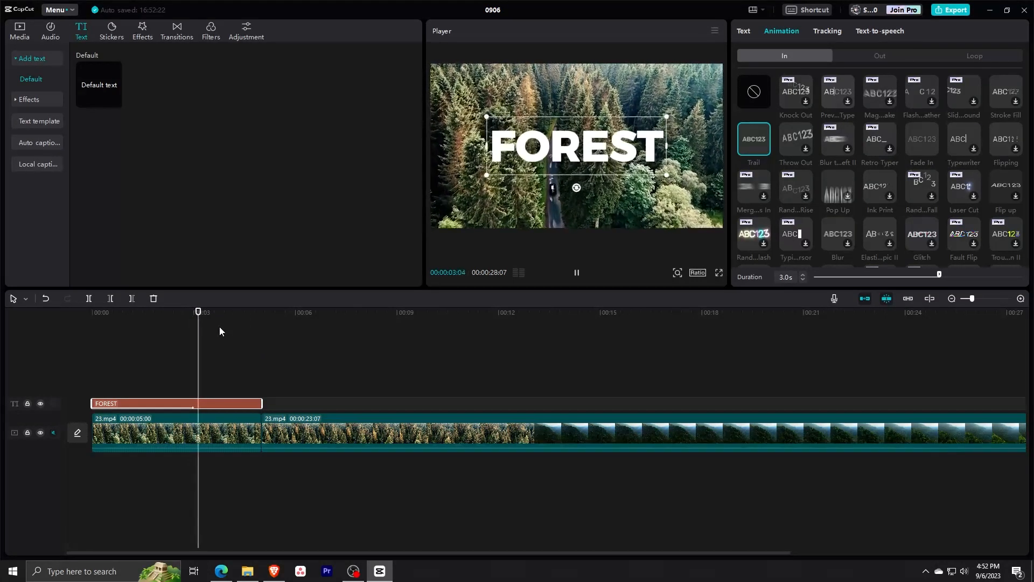
key(space)
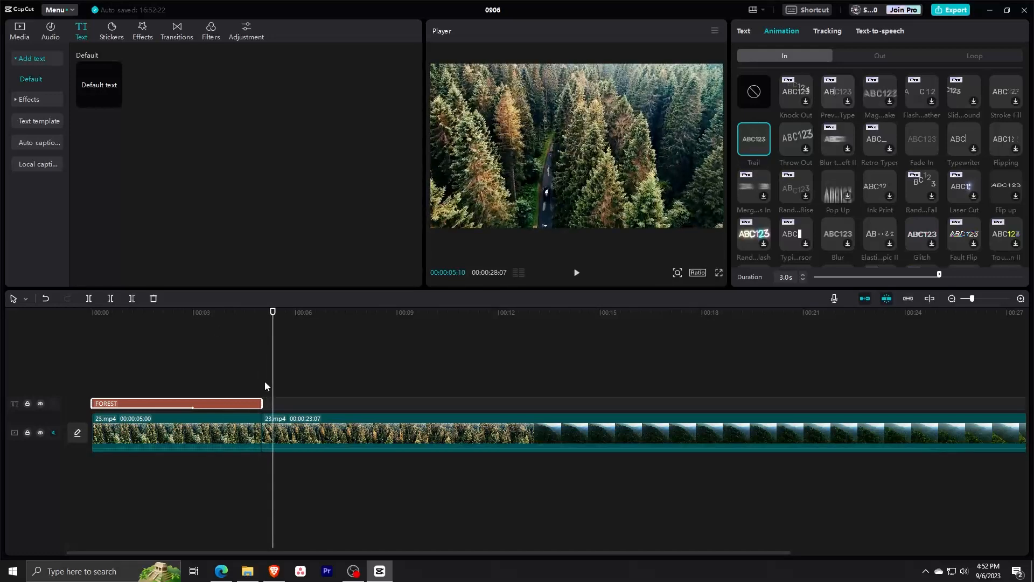
click(325, 376)
click(233, 315)
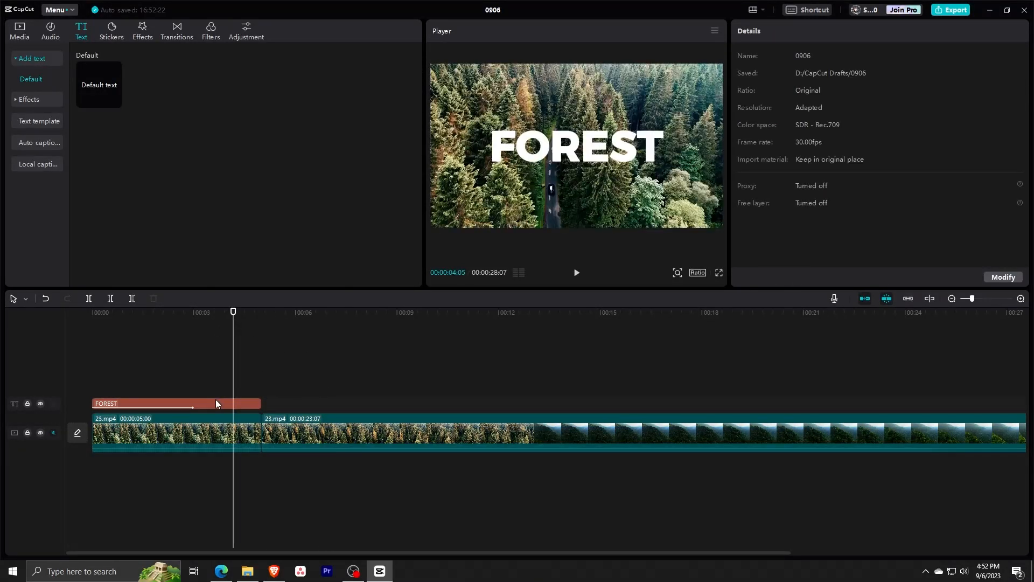
Change the FOREST title's text color to bright green, hex 78E131.
click(216, 404)
key(alt+Tab)
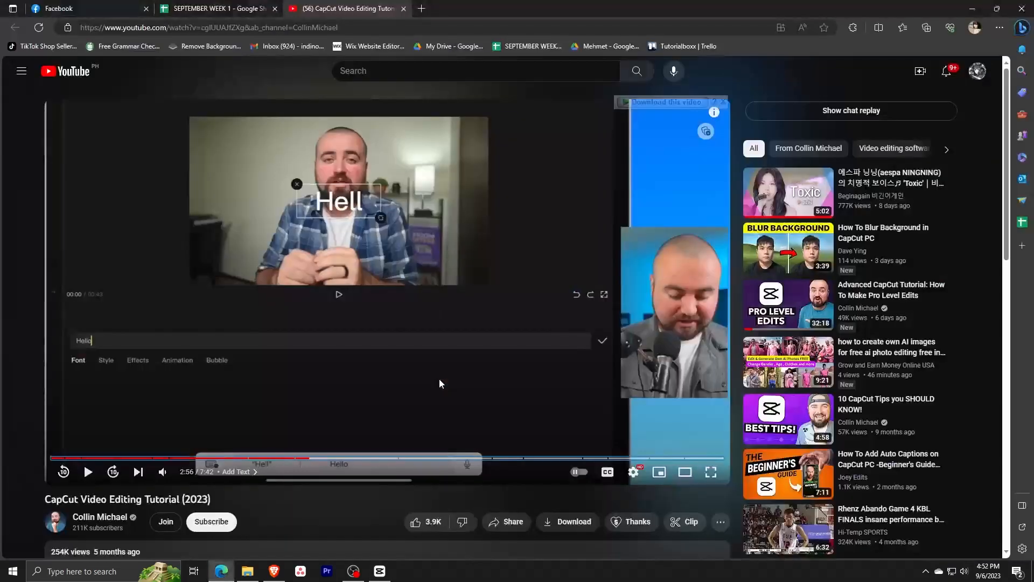
key(alt+Tab)
click(814, 197)
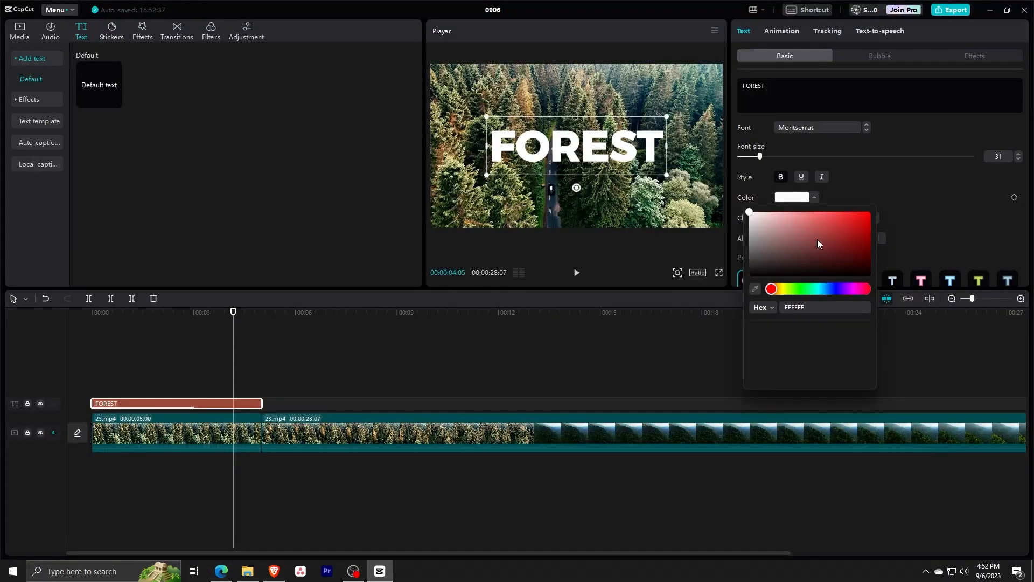
click(827, 230)
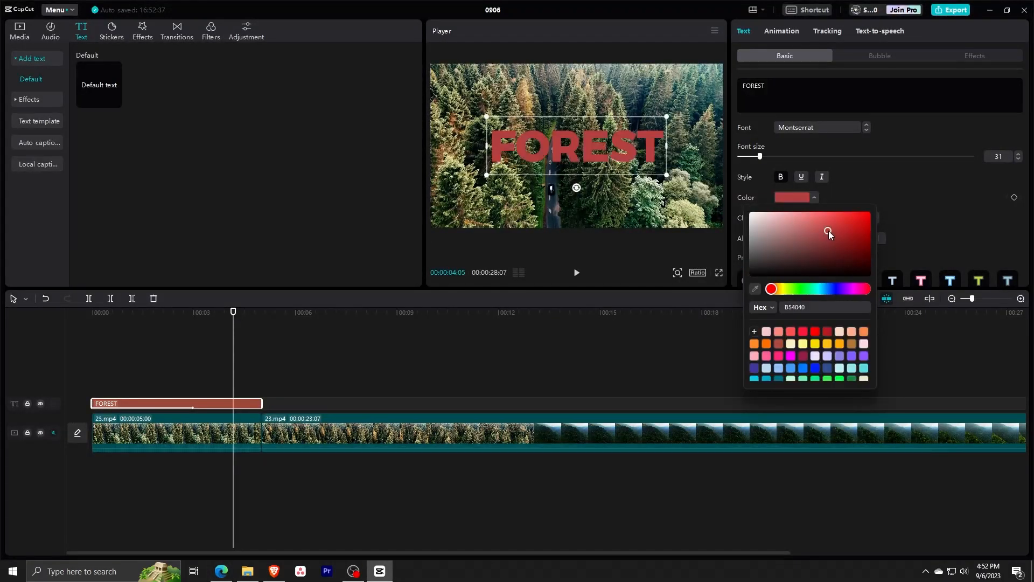
click(800, 289)
drag(828, 230, 844, 219)
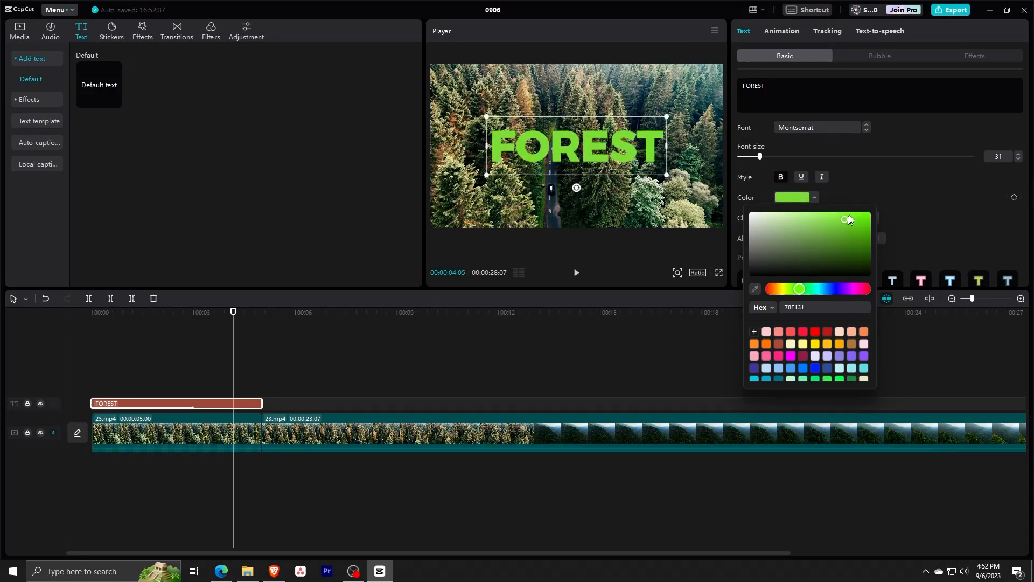
click(889, 192)
Try a text background and a near-white FFF7F7 stroke on the FOREST title.
scroll(926, 197, down, 3)
scroll(837, 230, down, 5)
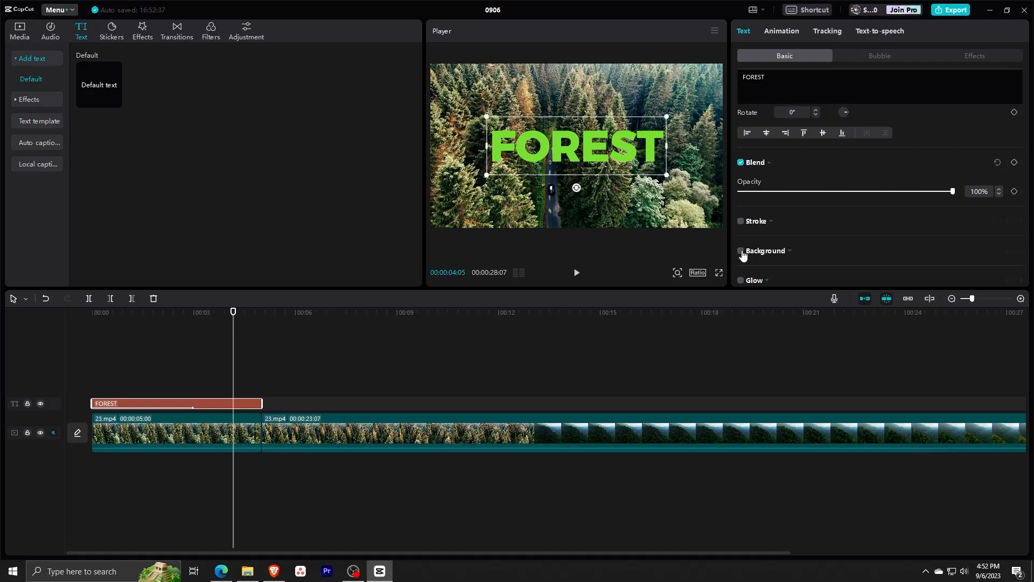
click(741, 251)
click(741, 251)
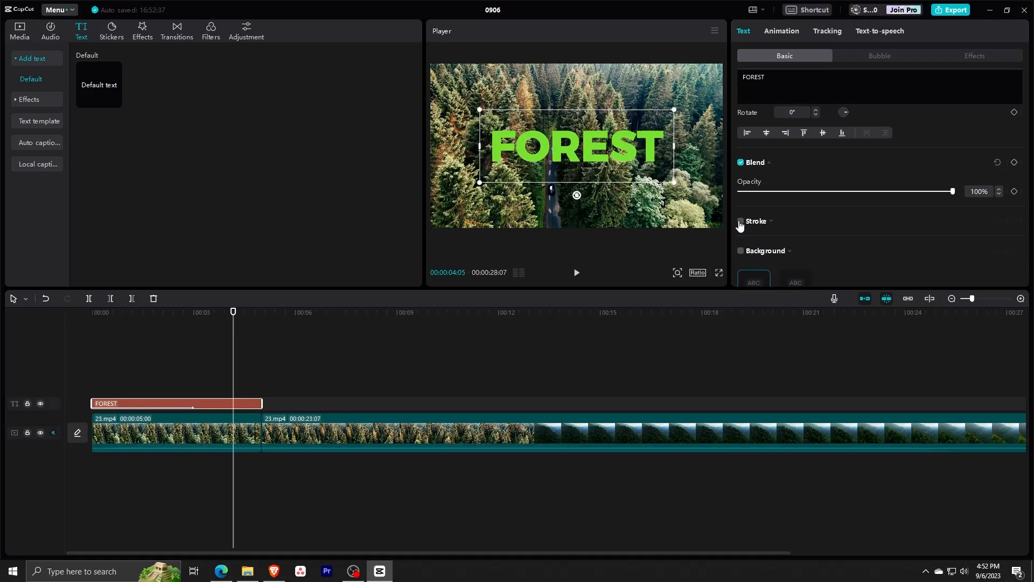
click(740, 221)
scroll(876, 223, down, 1)
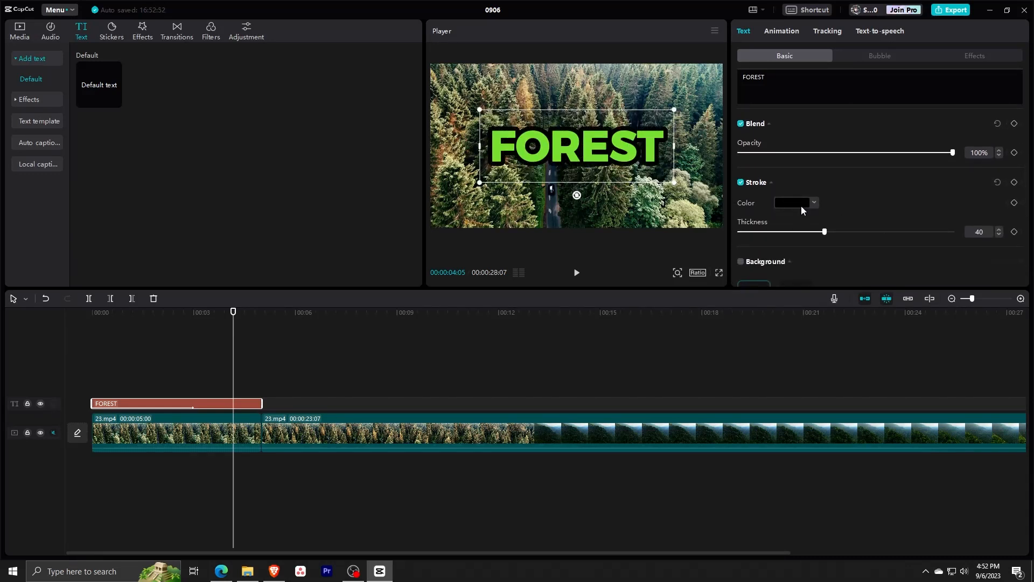
click(801, 204)
click(753, 217)
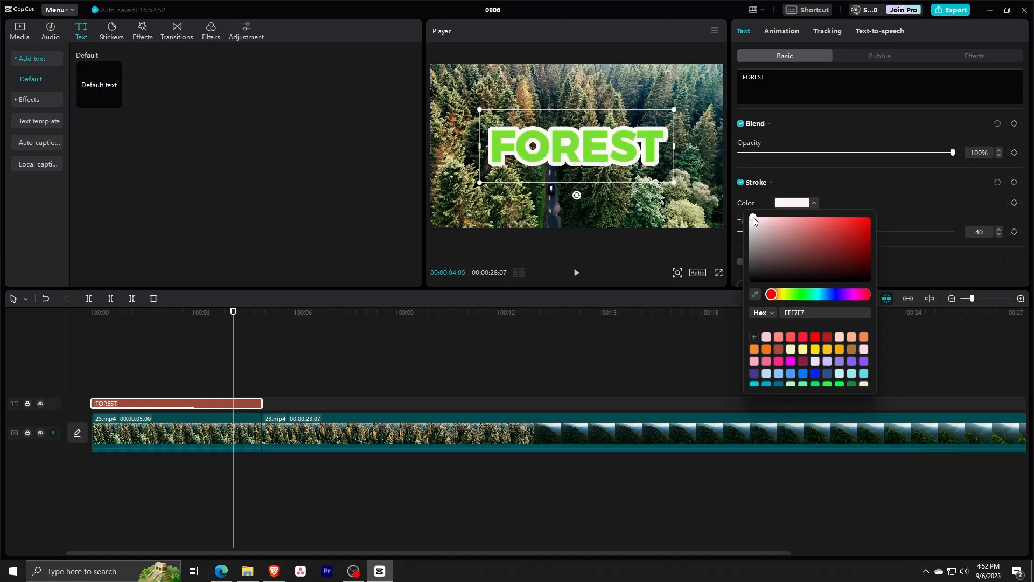
click(869, 206)
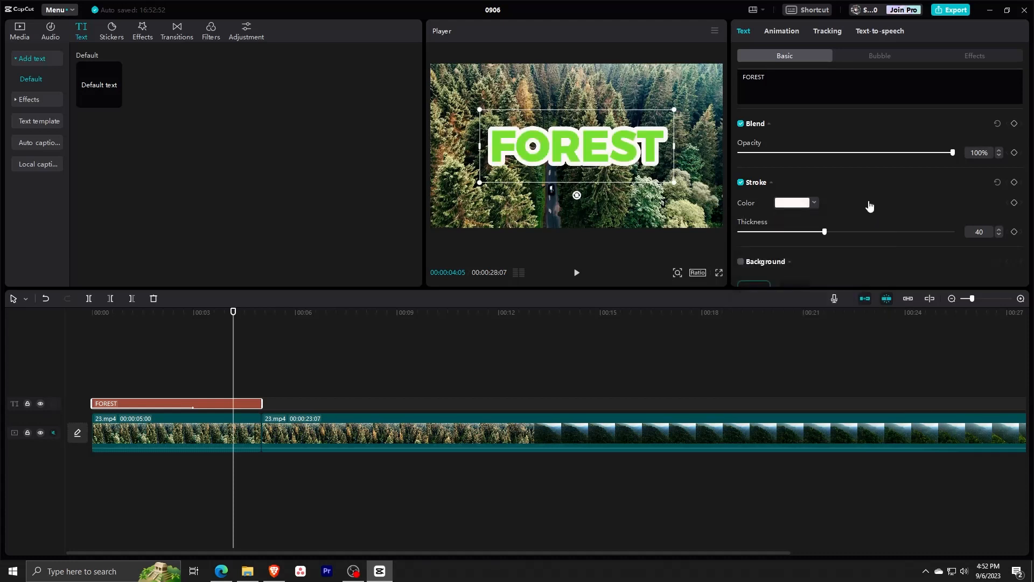
click(741, 183)
Turn on the glow and shadow effects for the FOREST title.
scroll(821, 199, down, 5)
click(740, 264)
scroll(834, 239, down, 1)
click(741, 195)
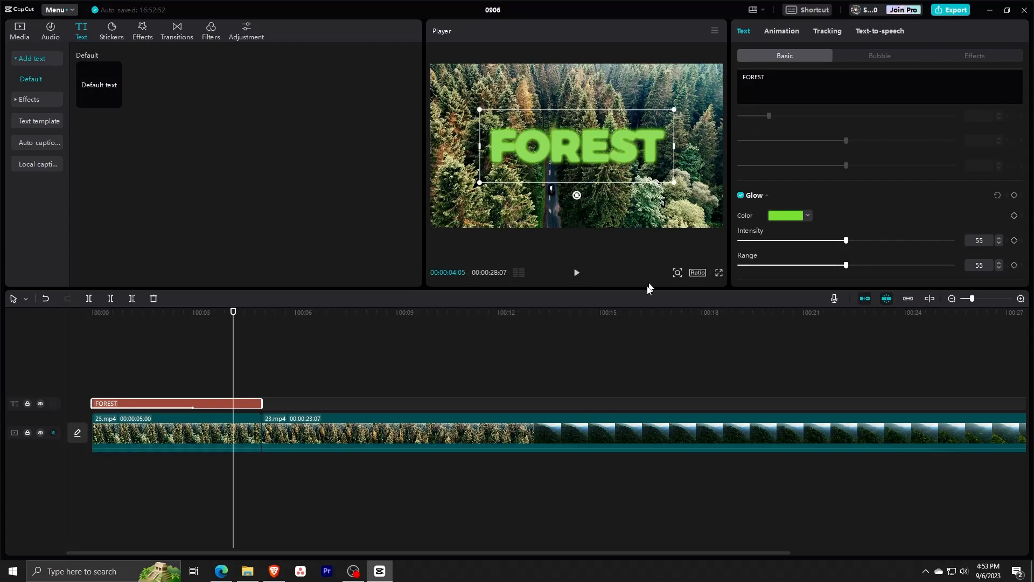
click(406, 371)
drag(409, 311, 170, 337)
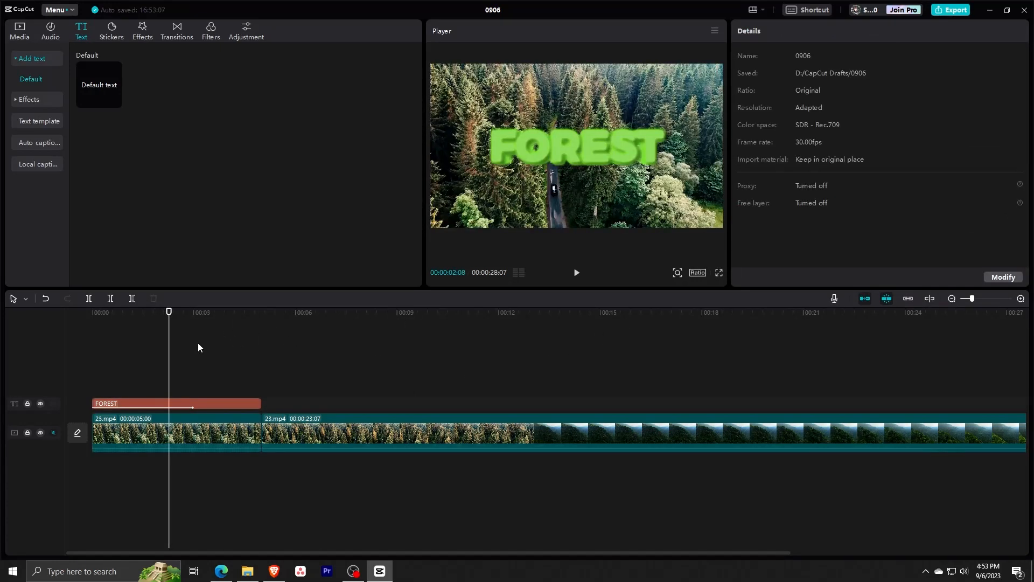
click(223, 401)
scroll(854, 220, down, 5)
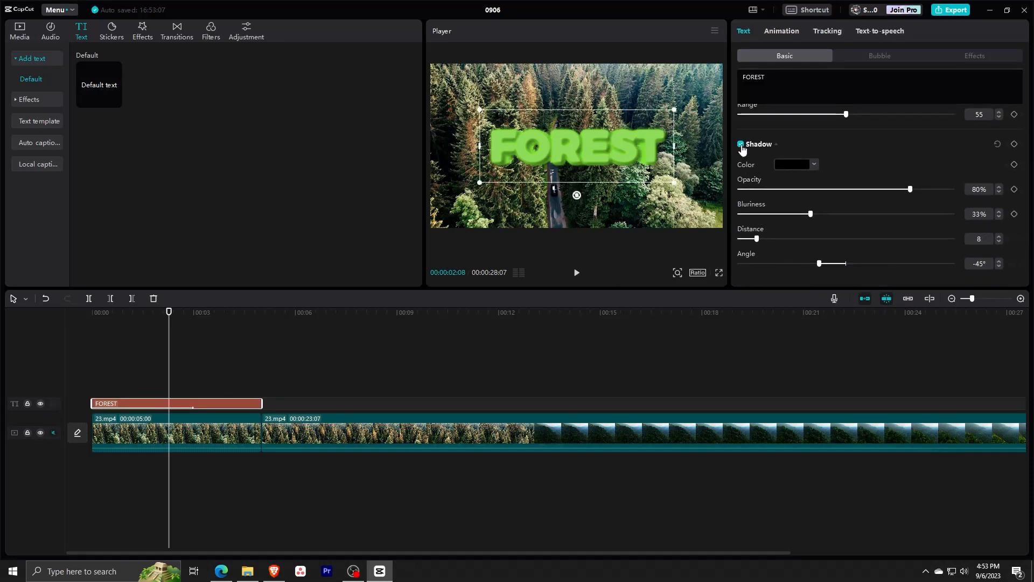
click(741, 145)
click(741, 145)
scroll(848, 183, up, 2)
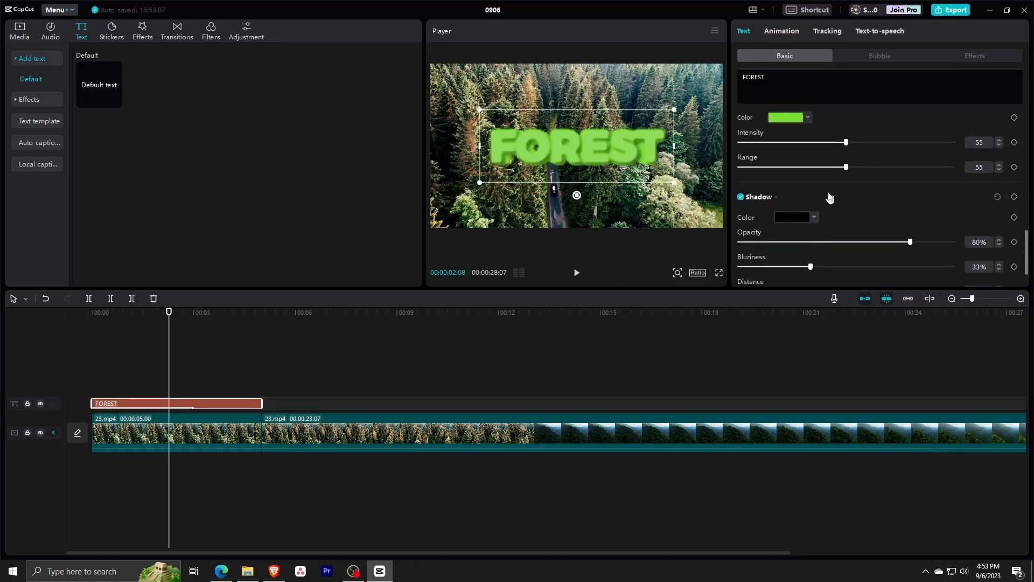
Change the title's glow color to near-white EEF0EC and scrub ahead to 00:00:04:23 to check the look.
click(789, 144)
click(745, 161)
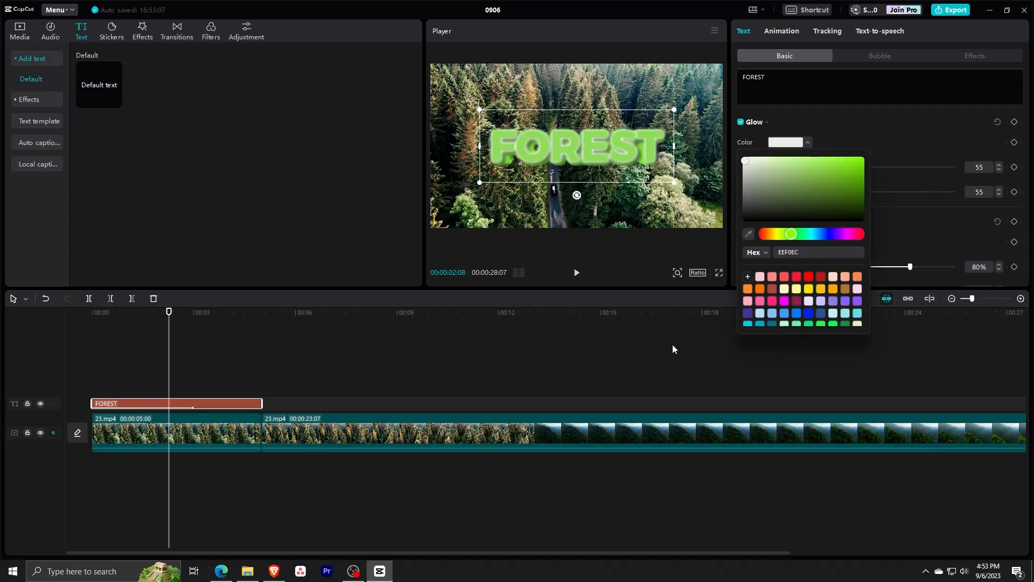
click(715, 351)
drag(168, 312, 254, 309)
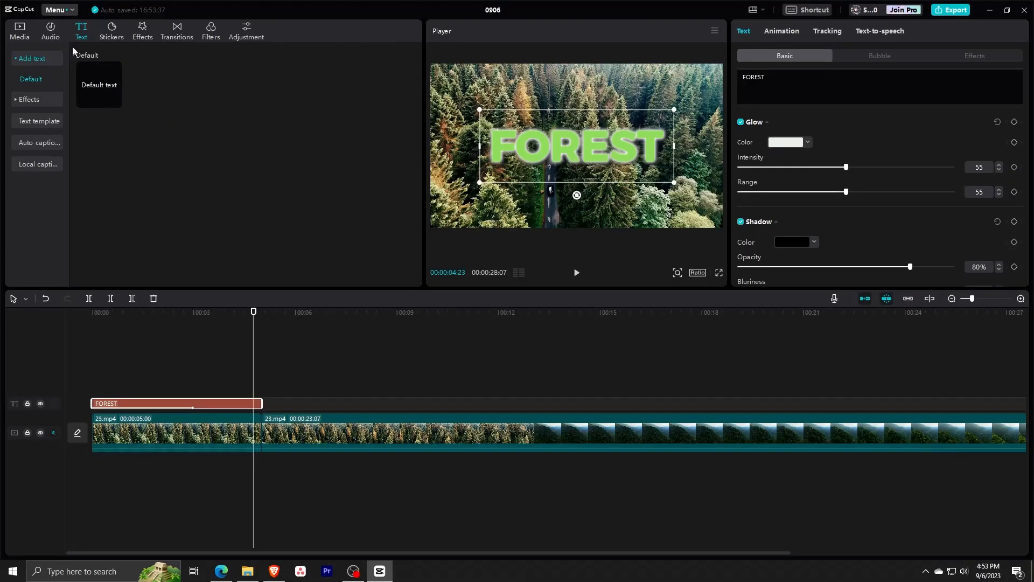
Browse the audio library and add the Free track from the Gala music below the video at the timeline start.
click(50, 30)
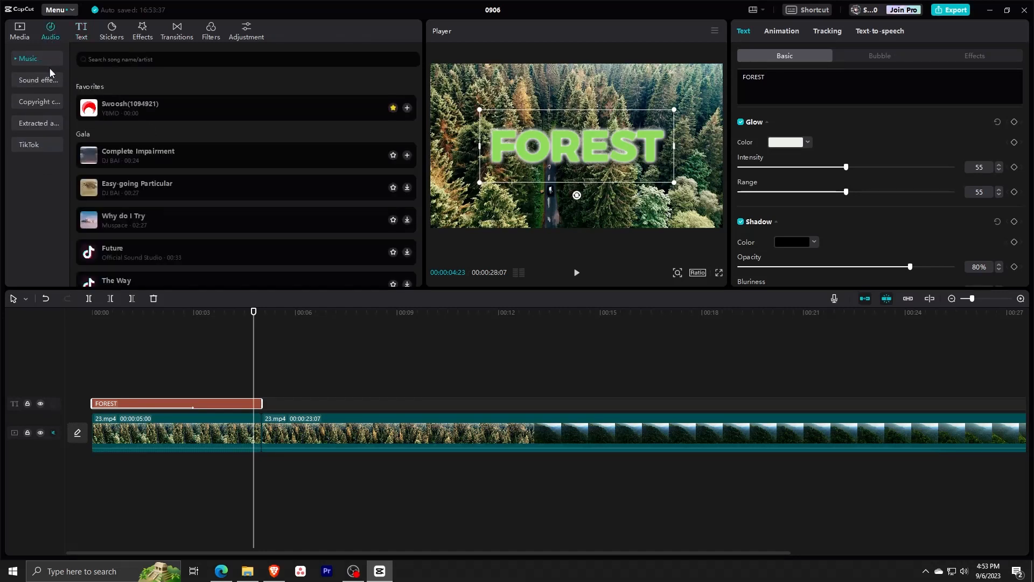
click(38, 80)
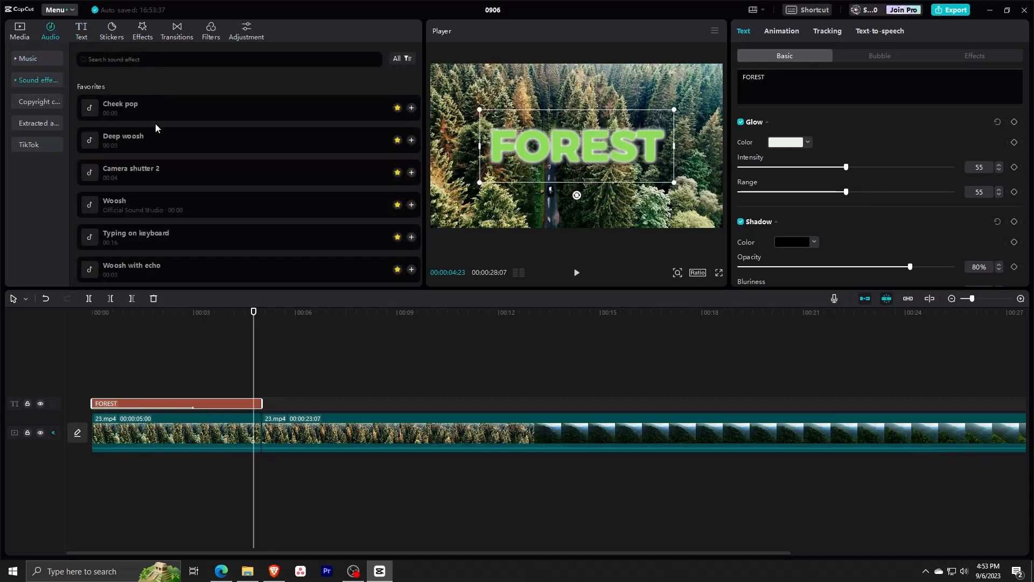
click(46, 104)
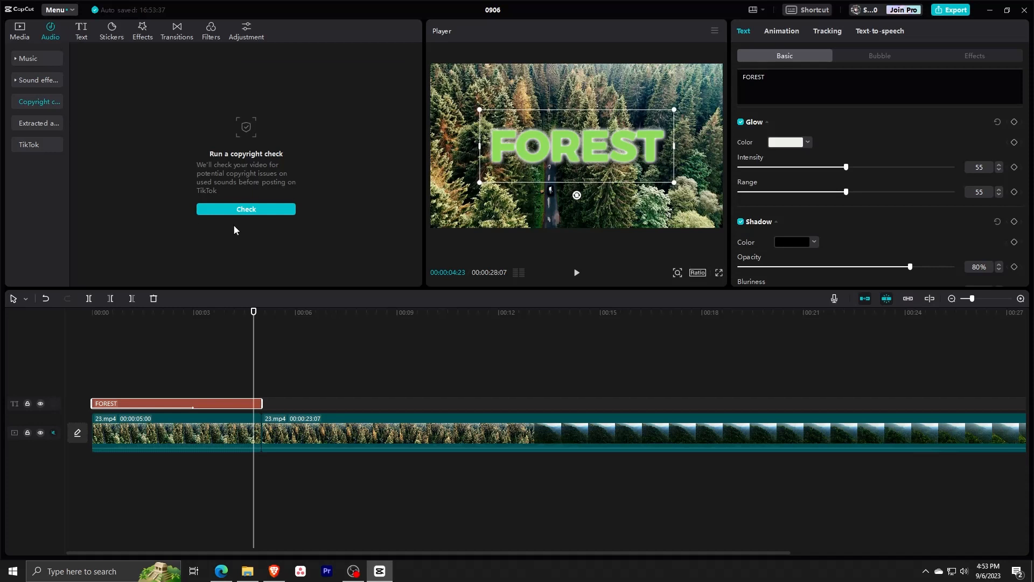
click(40, 126)
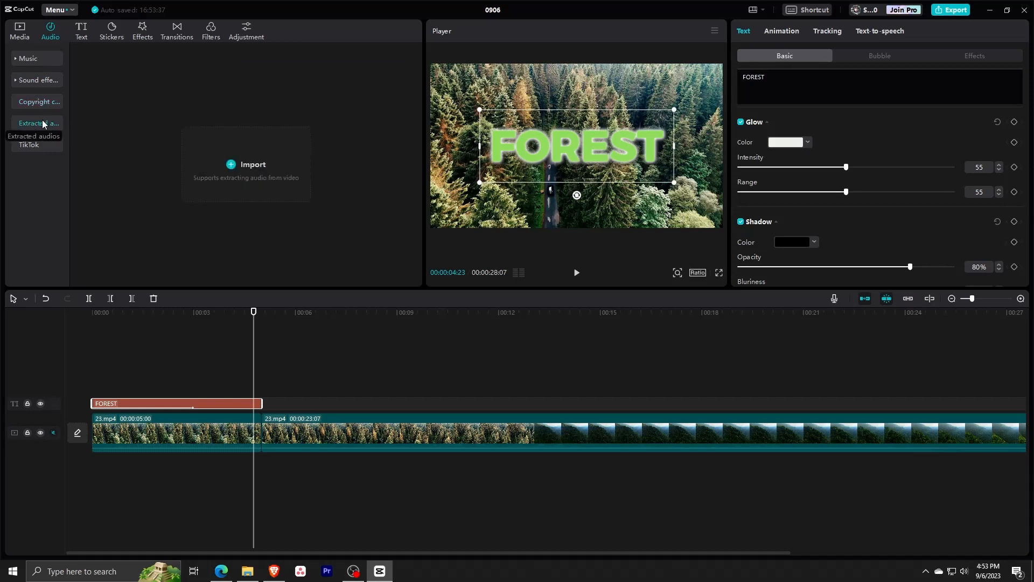
click(36, 60)
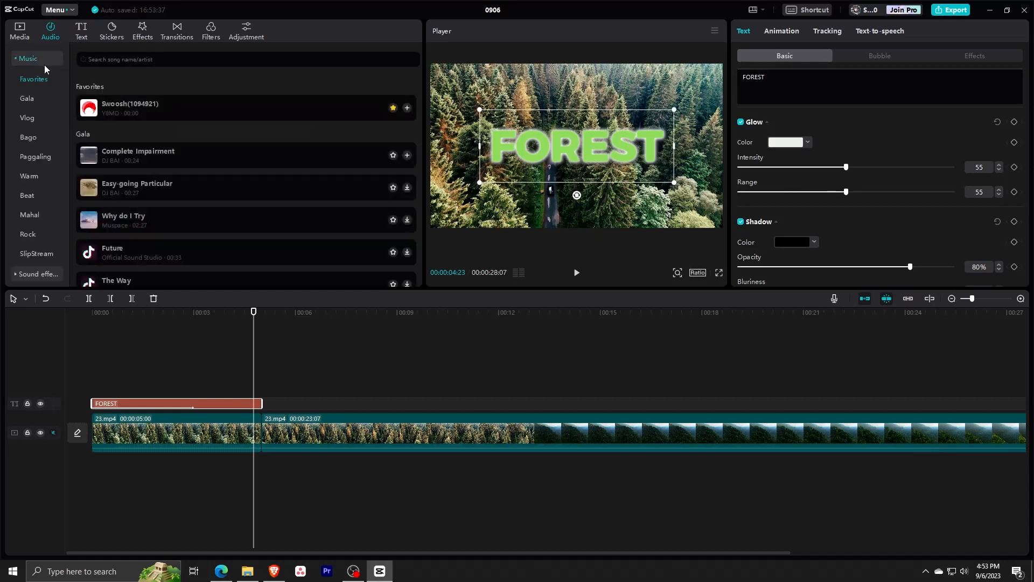
click(163, 160)
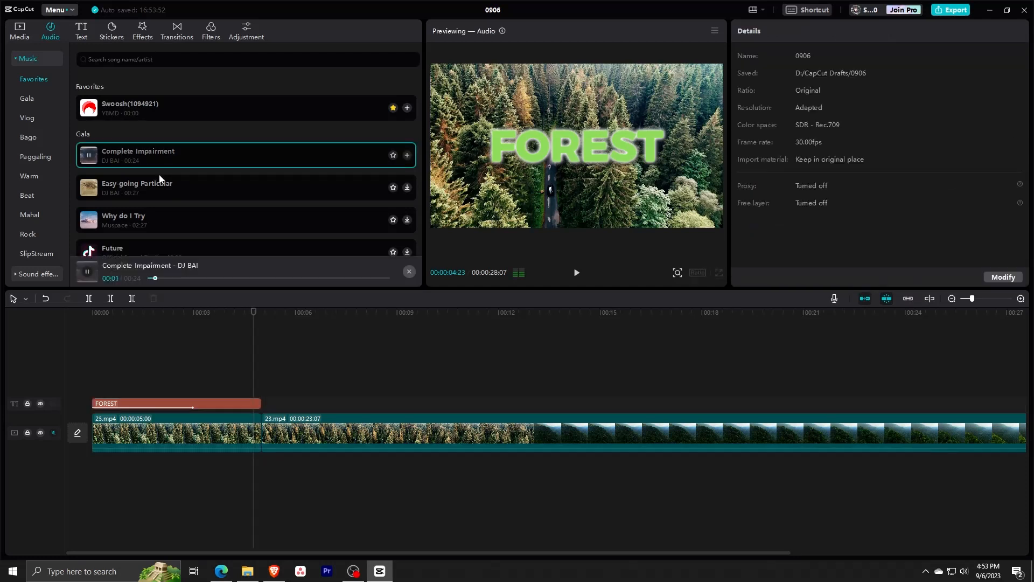
click(183, 221)
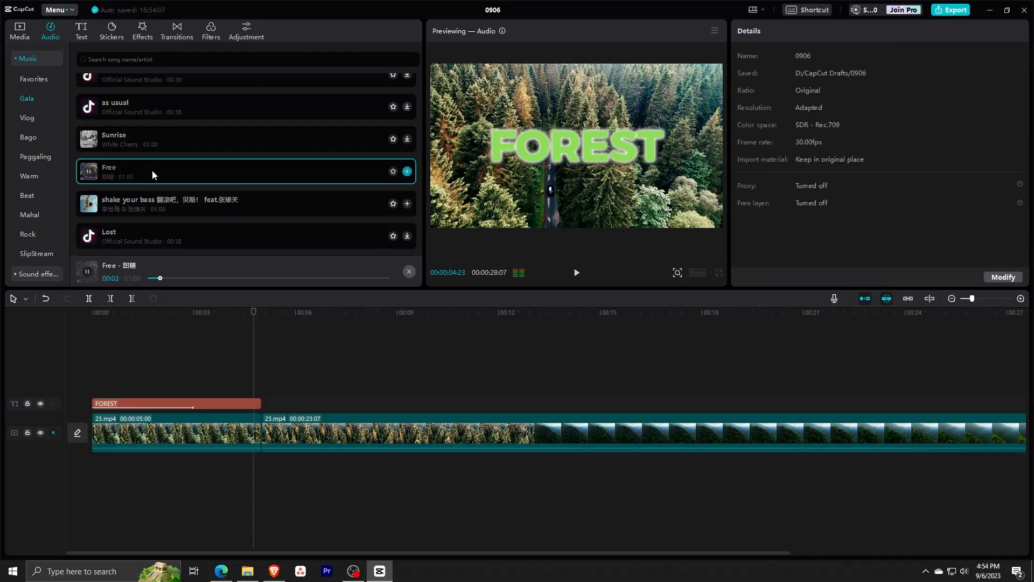
drag(141, 177, 93, 473)
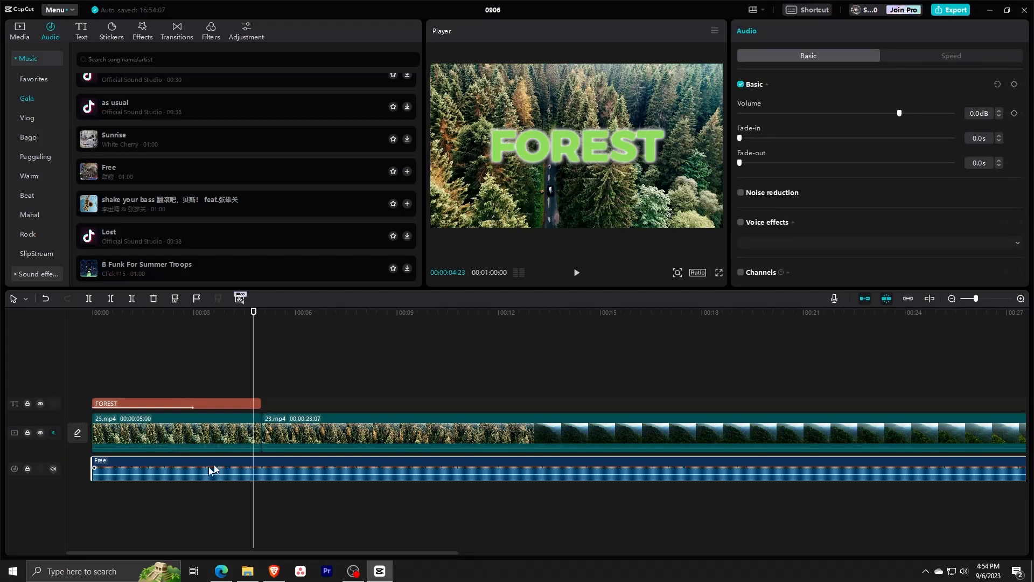
Lower the Free music track's volume to -19.0 dB and play the project from the beginning.
drag(900, 113, 849, 116)
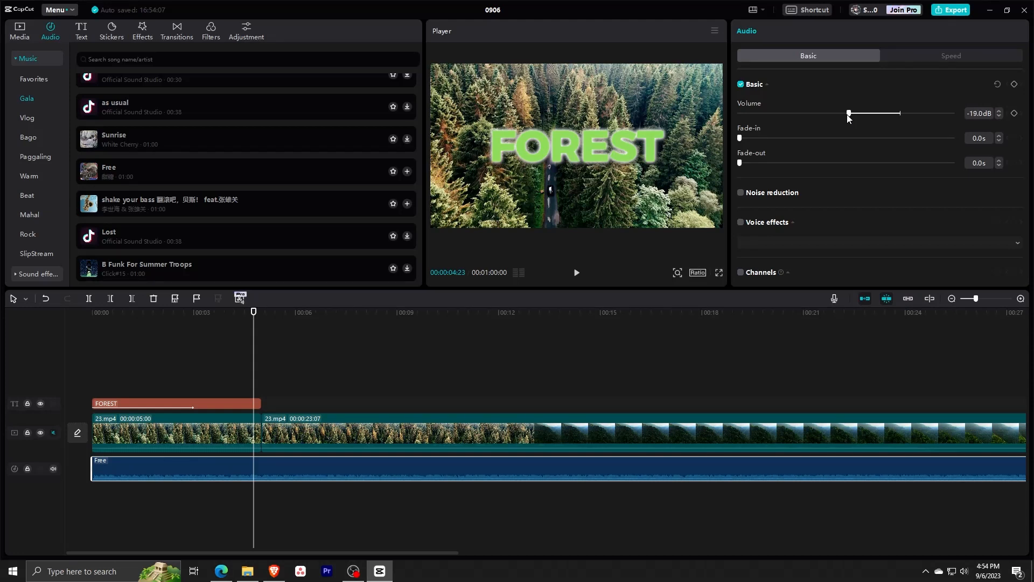
drag(253, 314, 81, 343)
key(space)
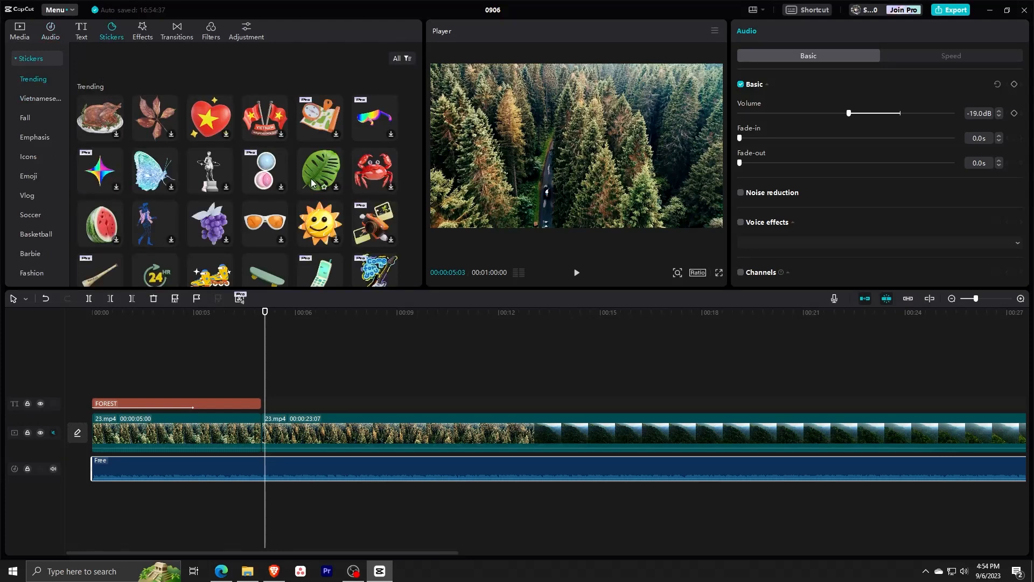
Place the red SUBSCRIBE sticker above the FOREST title slightly under 1 s into the timeline and play it back.
scroll(300, 184, down, 5)
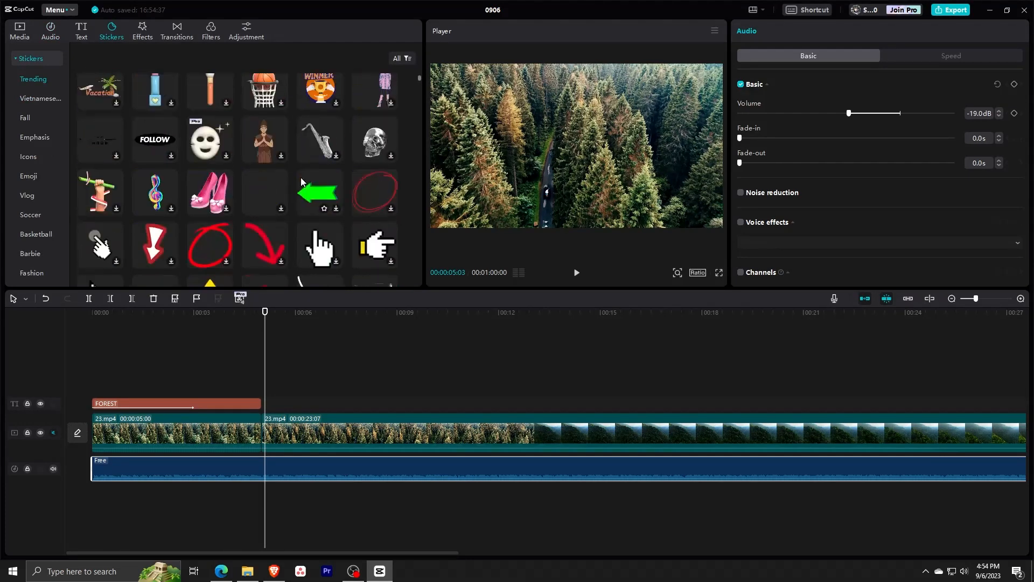
scroll(270, 173, down, 6)
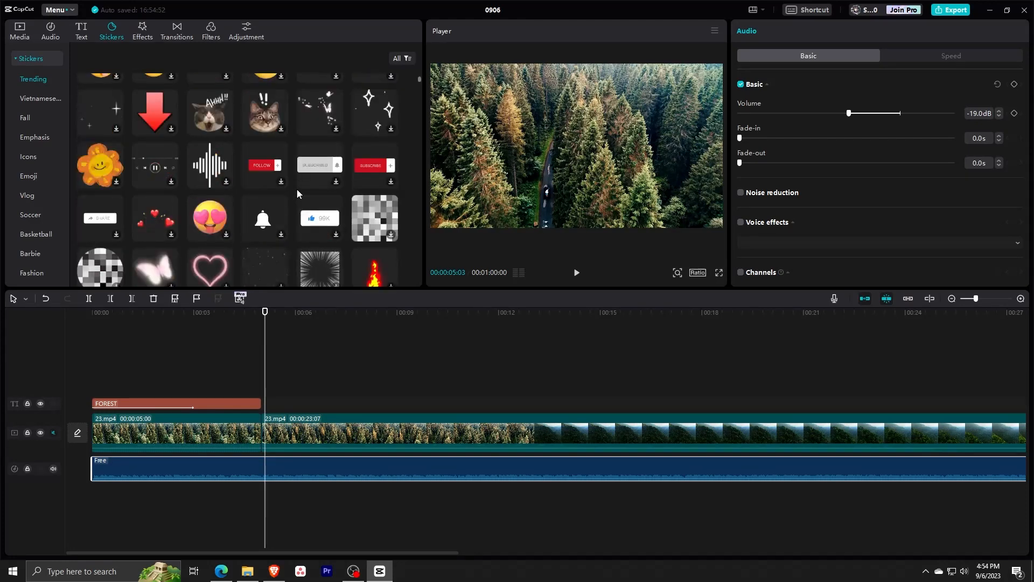
drag(378, 167, 128, 388)
click(115, 335)
drag(118, 314, 107, 313)
key(space)
key(space)
Shrink the SUBSCRIBE sticker and center it below the FOREST title in the frame.
drag(574, 147, 585, 199)
drag(635, 144, 618, 163)
drag(567, 210, 567, 210)
Give the SUBSCRIBE sticker the Spring entrance animation with a 1.5 s duration and trim its end to about 2.5 s.
click(799, 32)
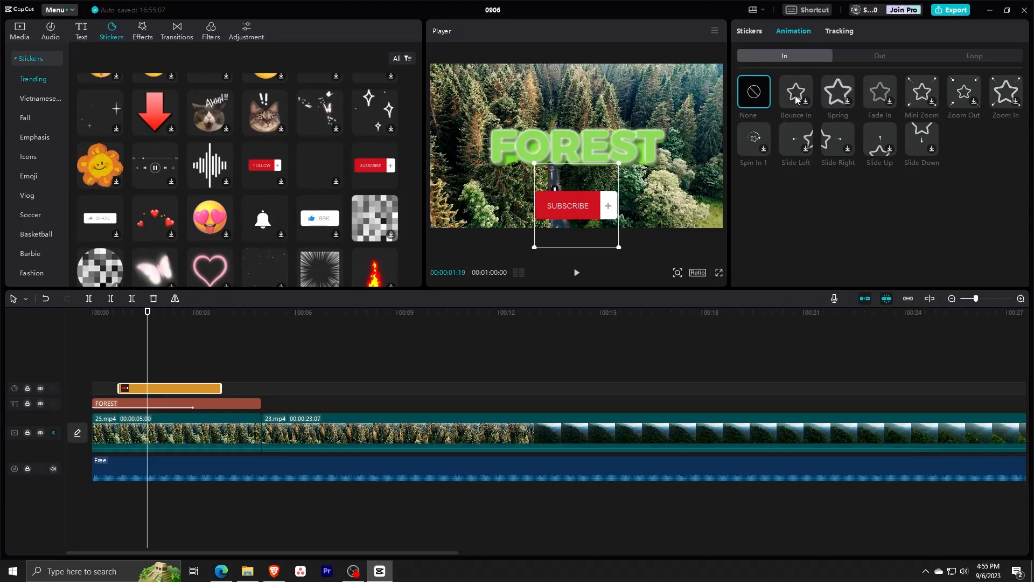
click(837, 97)
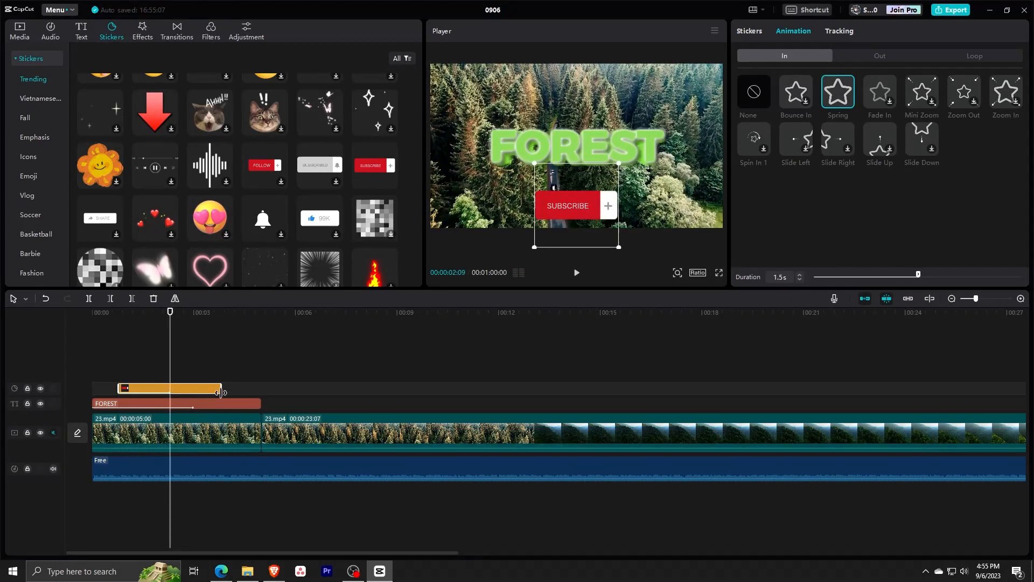
drag(215, 386, 176, 387)
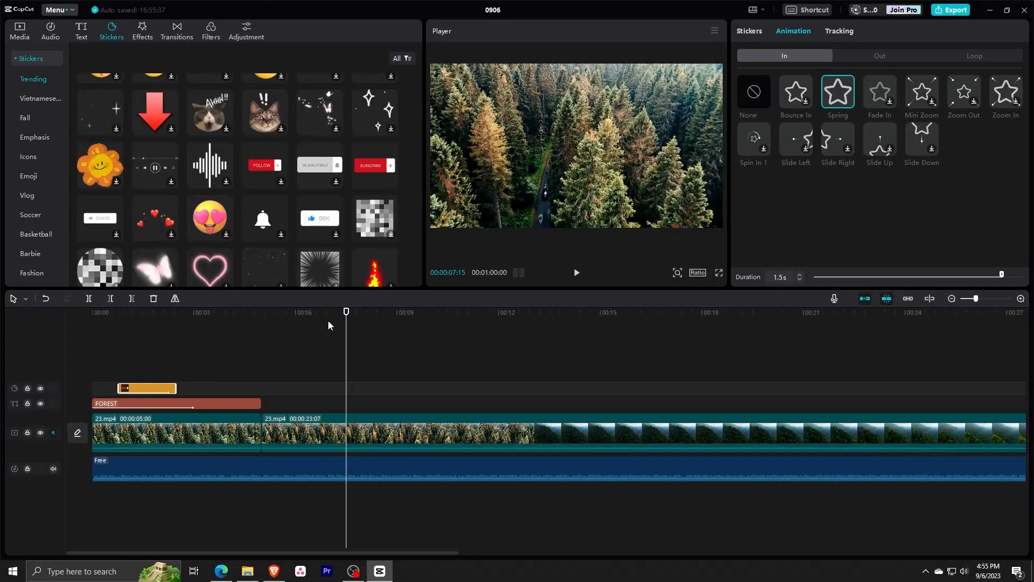
Place the color-bar Animation clip from the media library above the video track at the 5 s cut.
drag(330, 325, 261, 325)
click(19, 31)
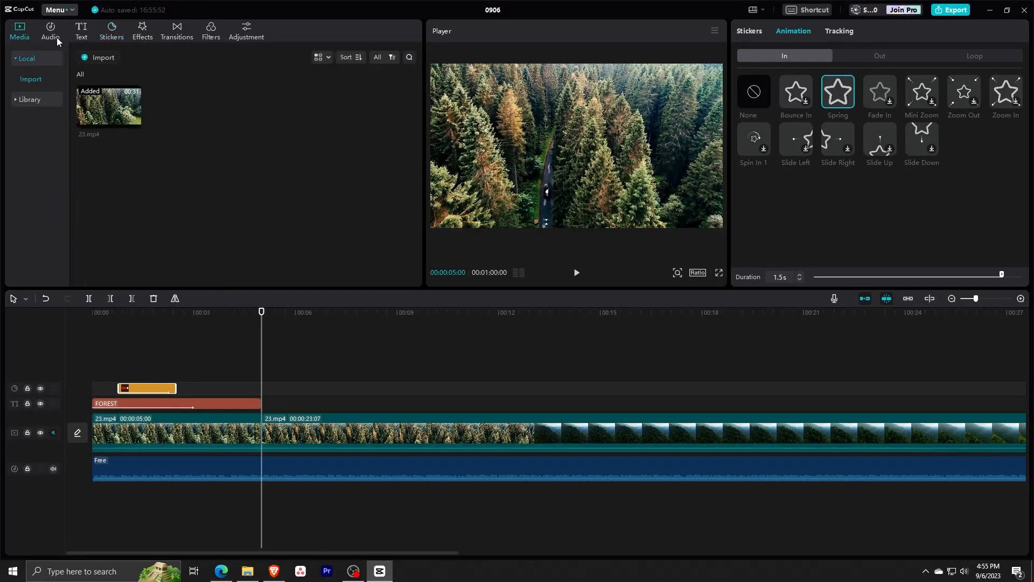
click(33, 100)
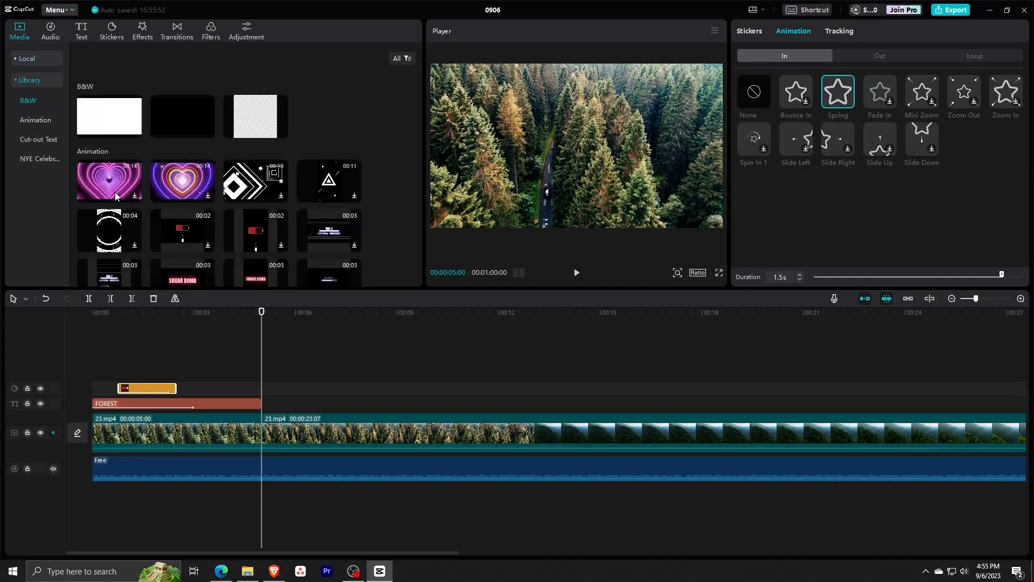
scroll(176, 189, down, 4)
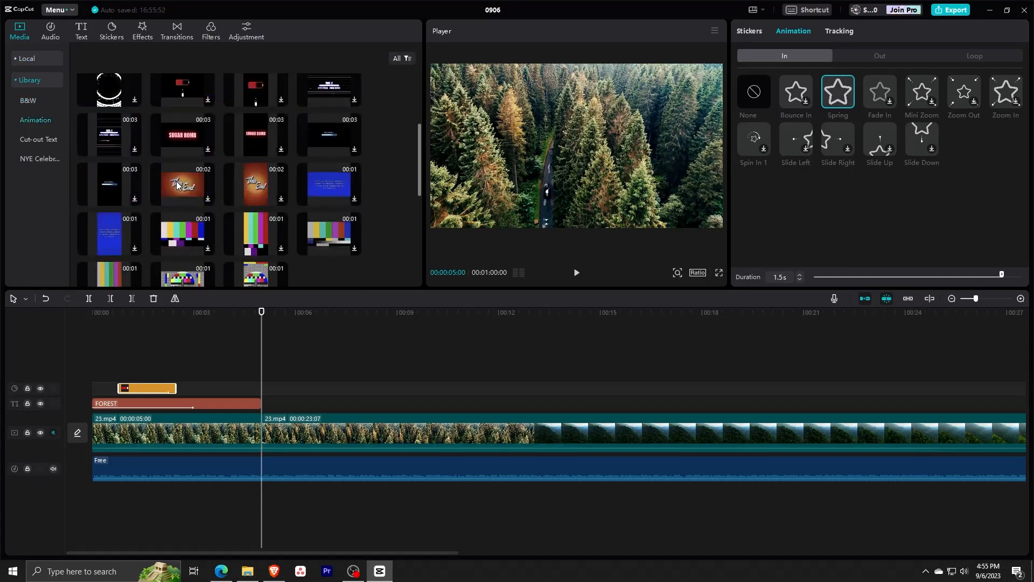
drag(184, 188, 279, 391)
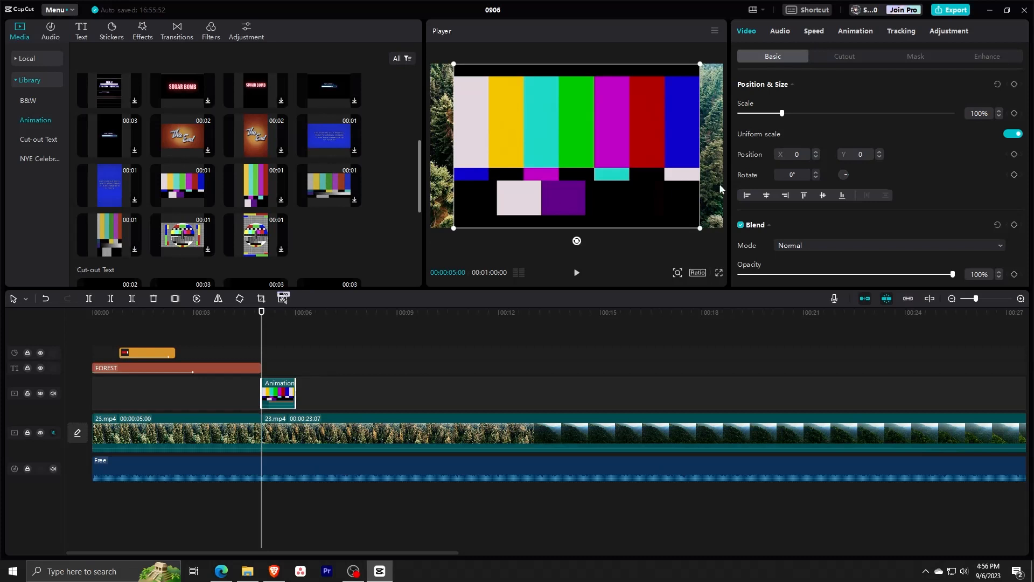
Enlarge the color-bar overlay to fill the frame, play it back and shorten it to about 0.5 s.
drag(708, 73, 750, 70)
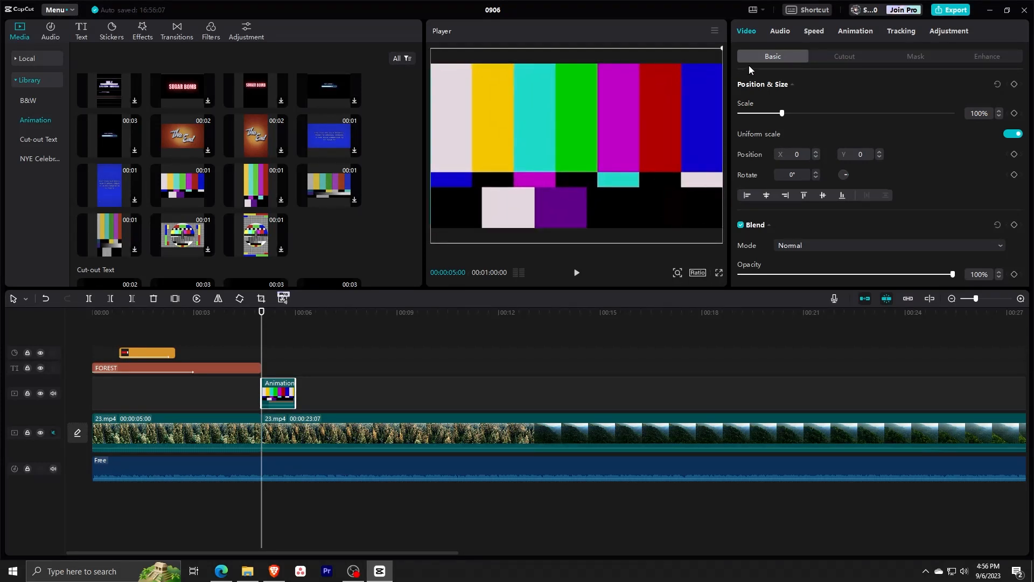
drag(266, 314, 253, 317)
key(space)
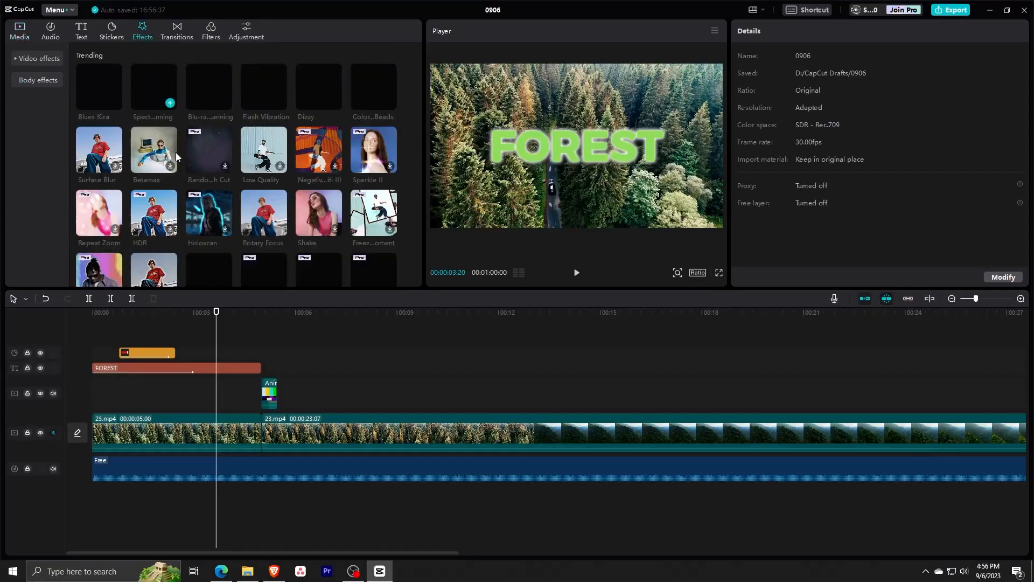
Add the Cinema video effect from the start of the timeline to 5 s and play the project from the beginning.
scroll(222, 176, down, 10)
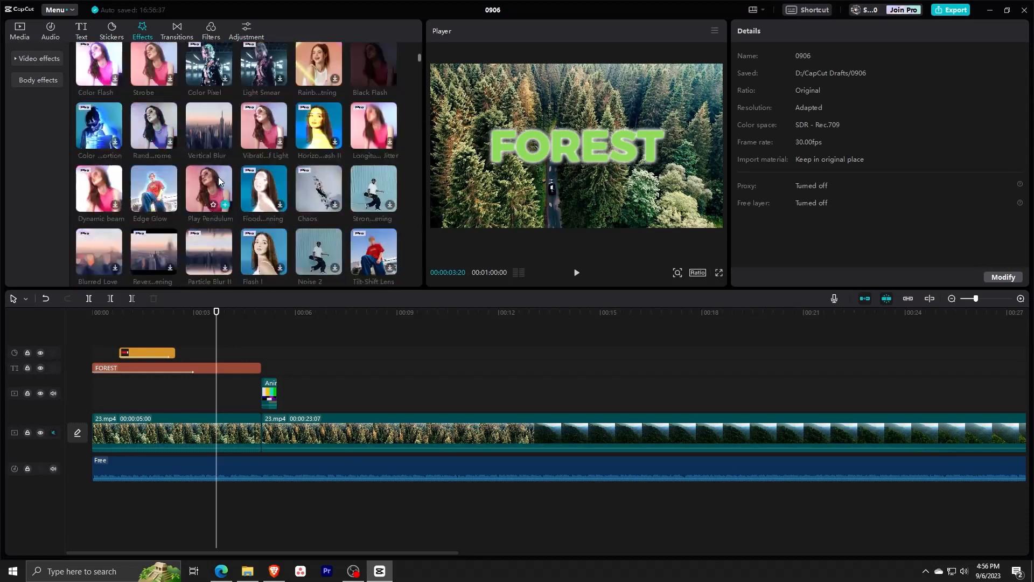
scroll(218, 176, down, 5)
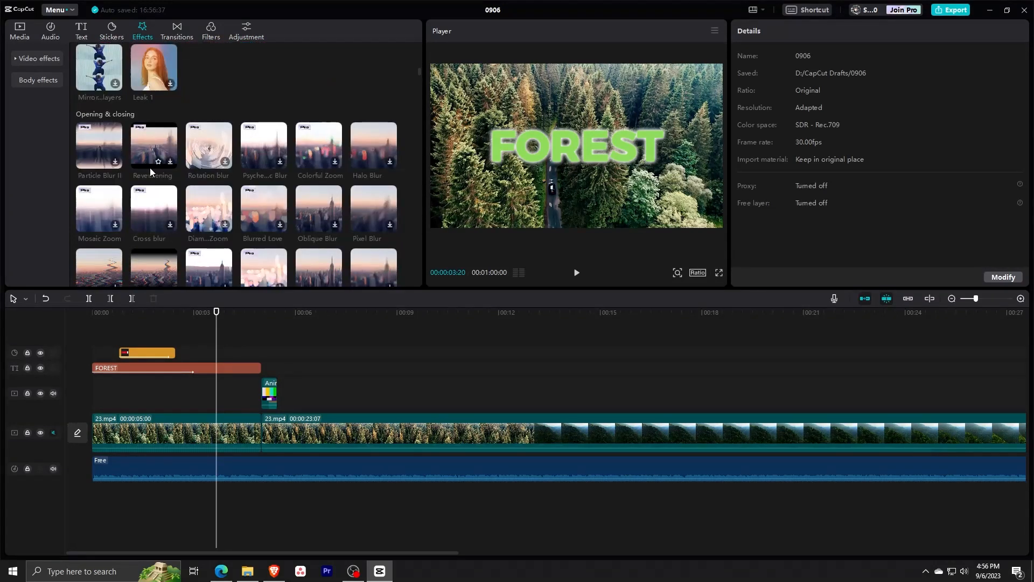
scroll(125, 178, down, 6)
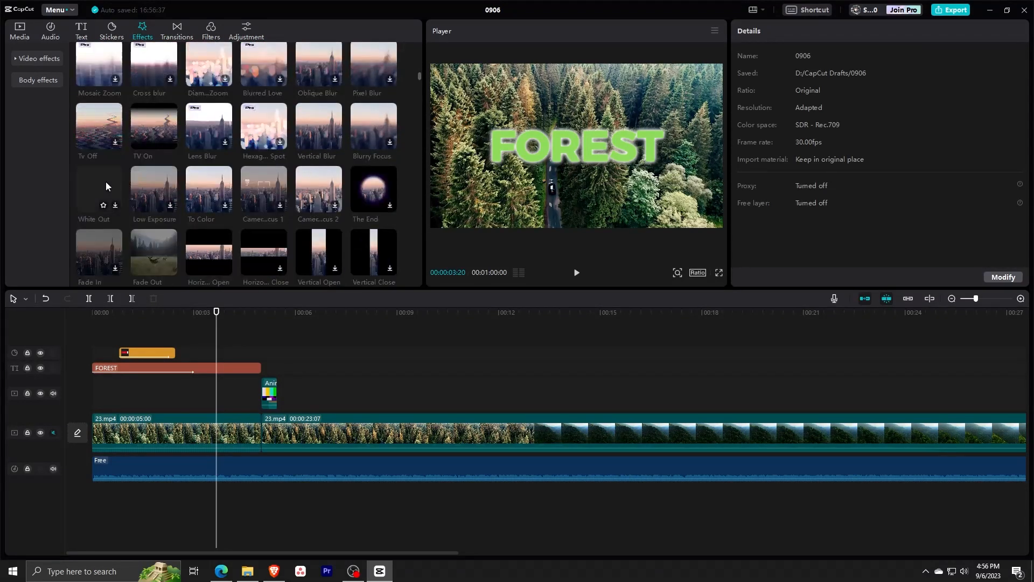
drag(268, 155, 92, 389)
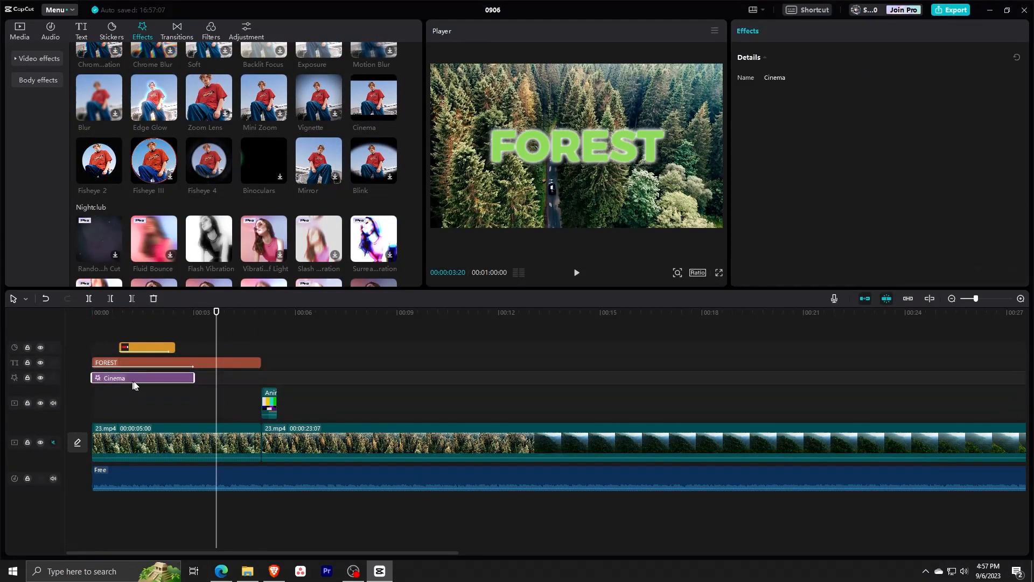
drag(195, 377, 262, 377)
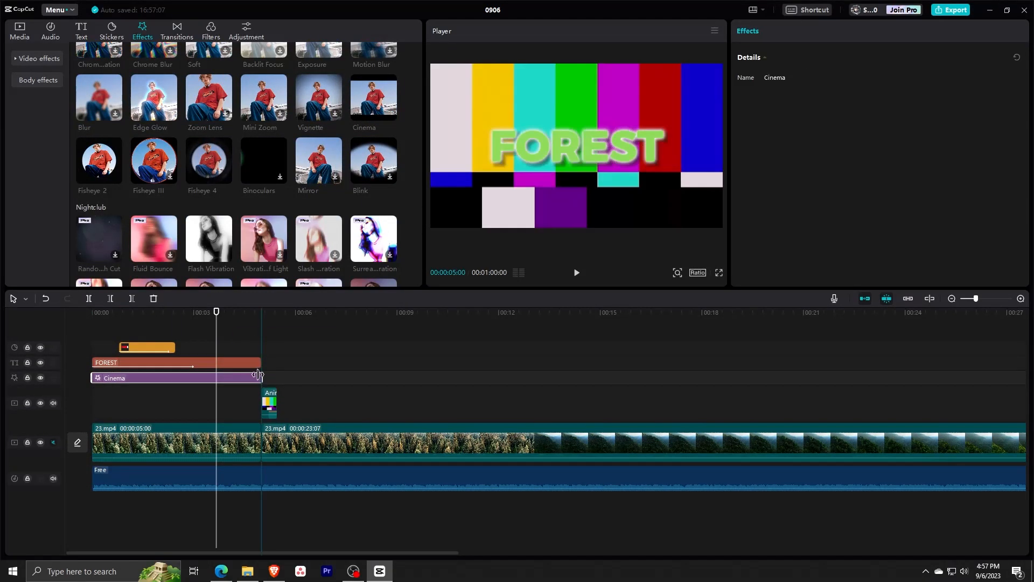
click(200, 314)
drag(198, 315, 92, 315)
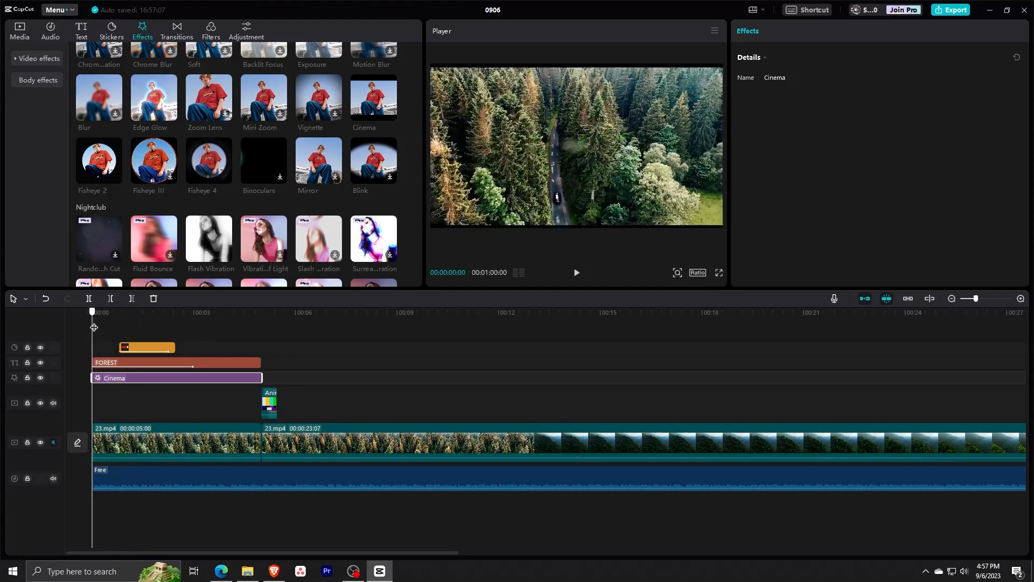
key(space)
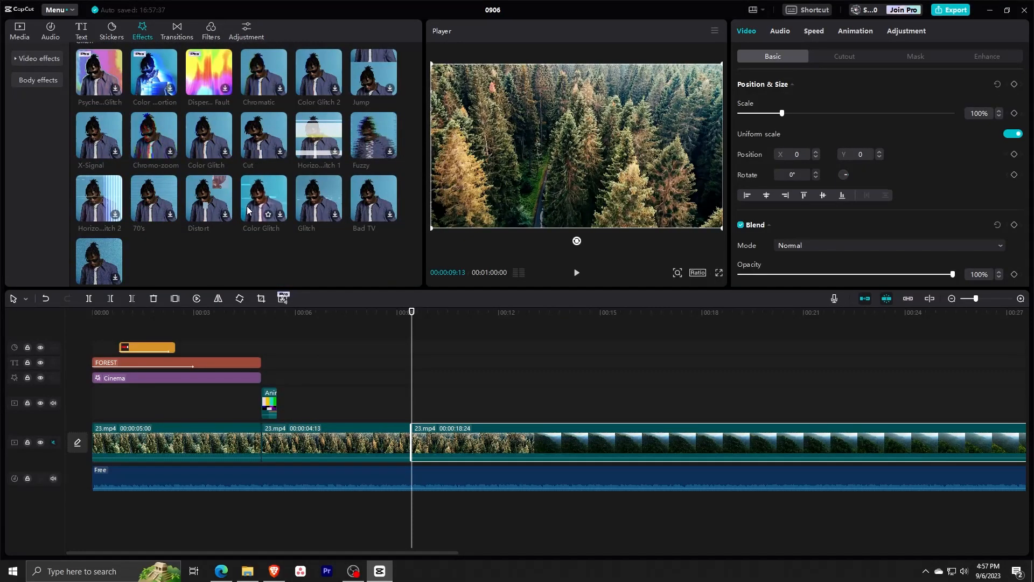
Split the forest clip about 12 s into the timeline and place a Camera transition on that cut.
scroll(229, 215, down, 3)
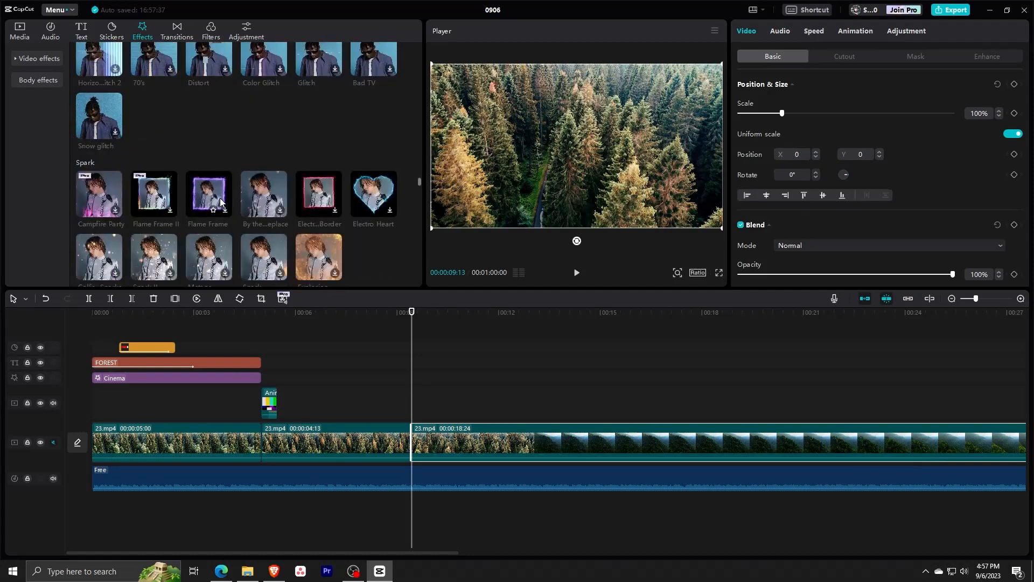
click(177, 31)
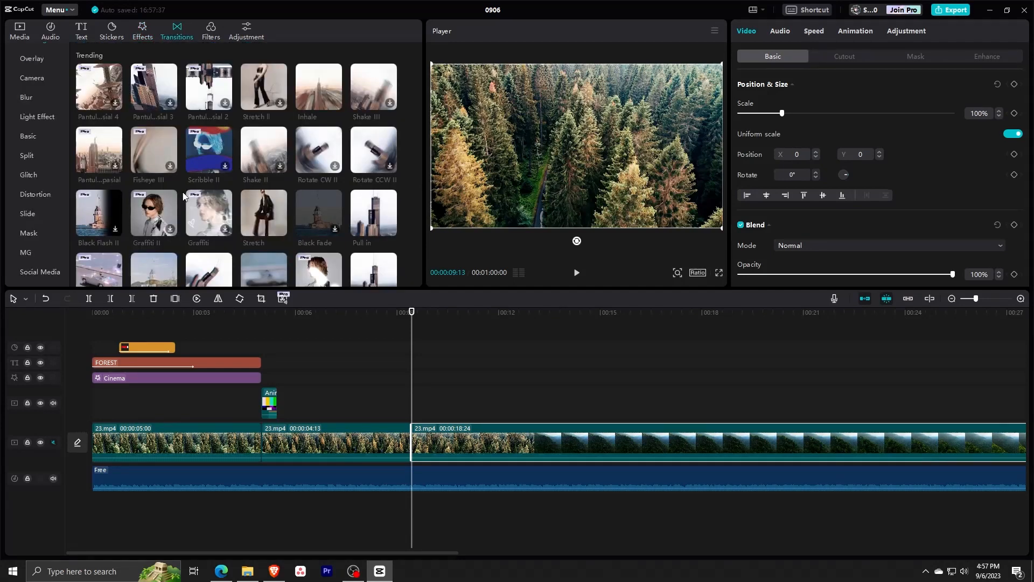
scroll(261, 210, down, 3)
scroll(262, 177, down, 4)
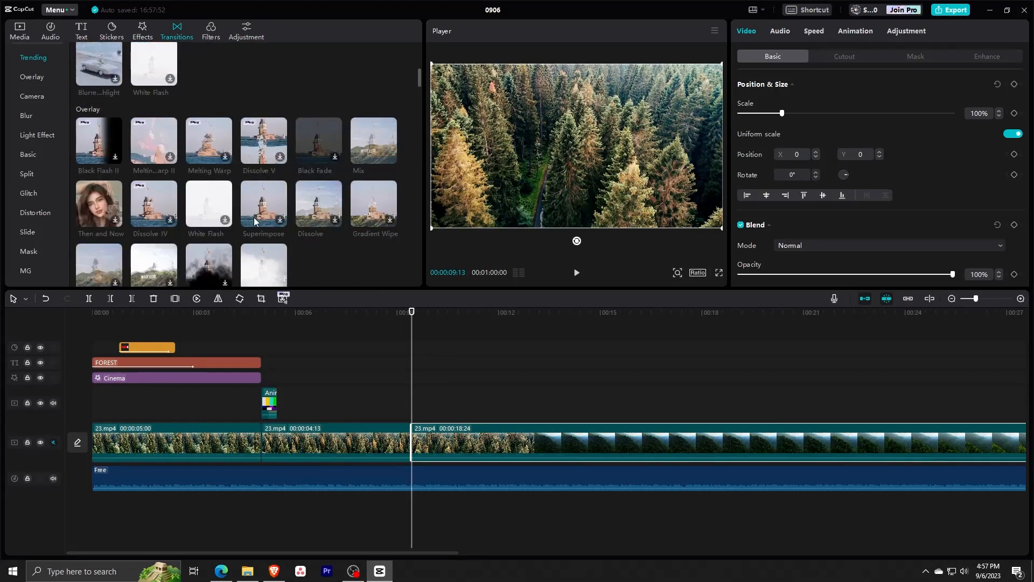
scroll(151, 184, down, 3)
scroll(151, 184, down, 2)
scroll(101, 126, down, 3)
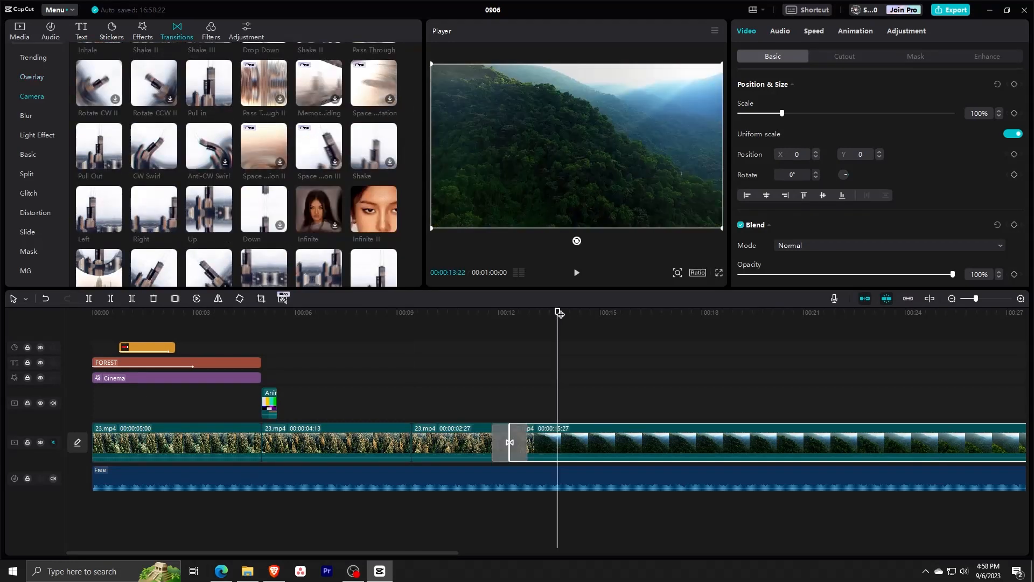
Trim the leftover forest frames from the start of the mountain clip and play back the transition.
drag(559, 312, 519, 312)
drag(509, 440, 519, 443)
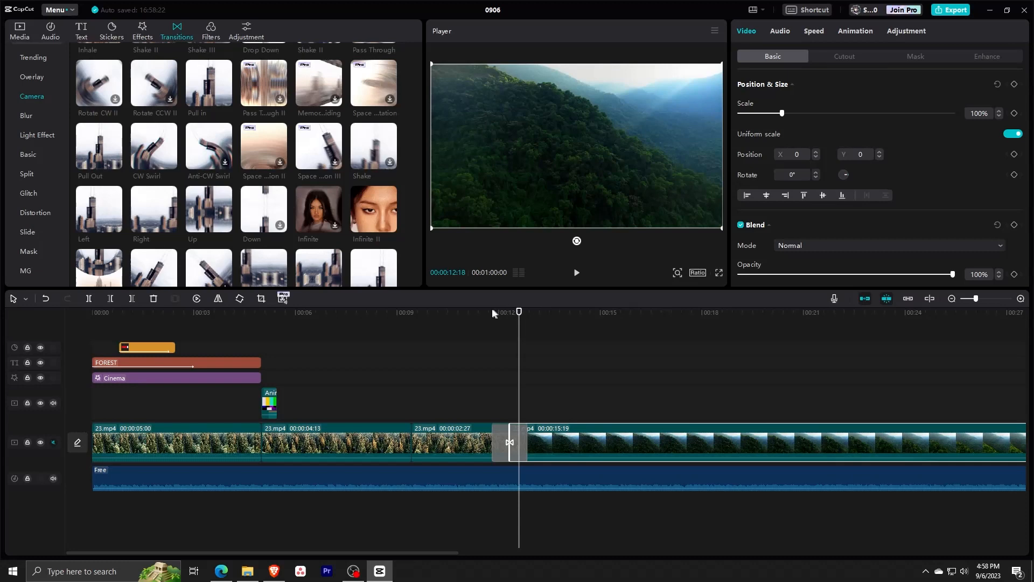
drag(518, 322, 482, 315)
key(space)
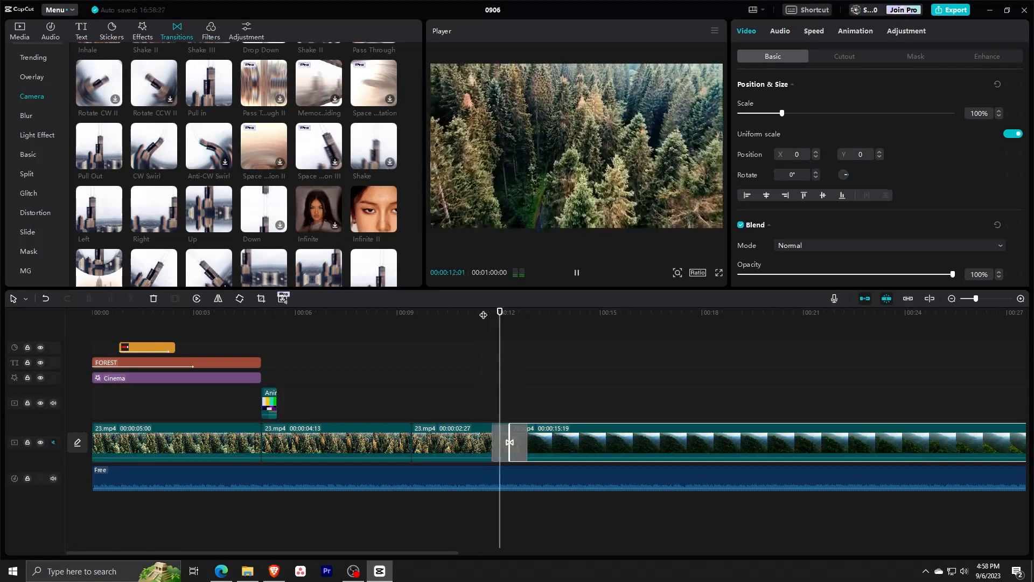
click(574, 388)
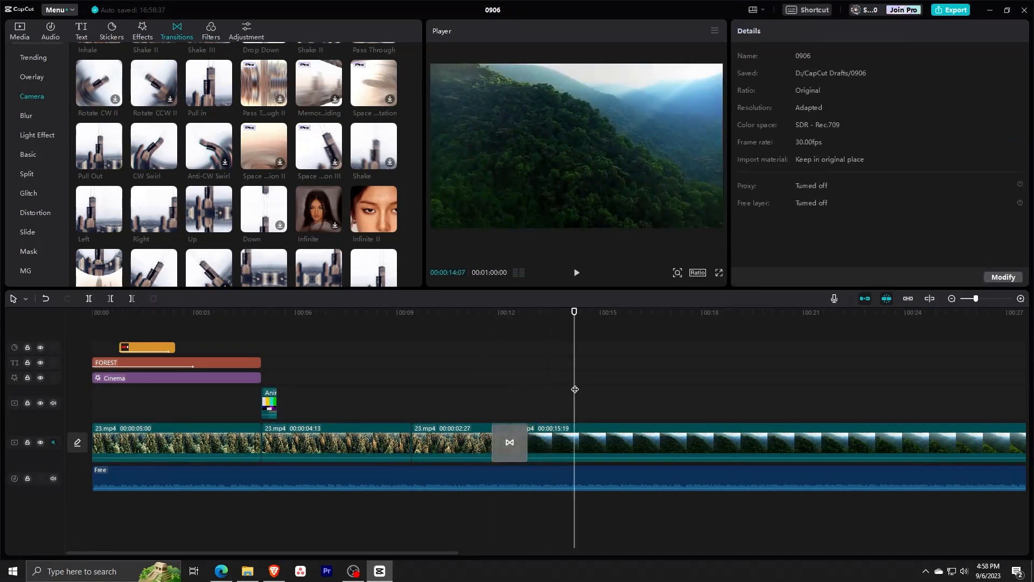
click(481, 322)
key(space)
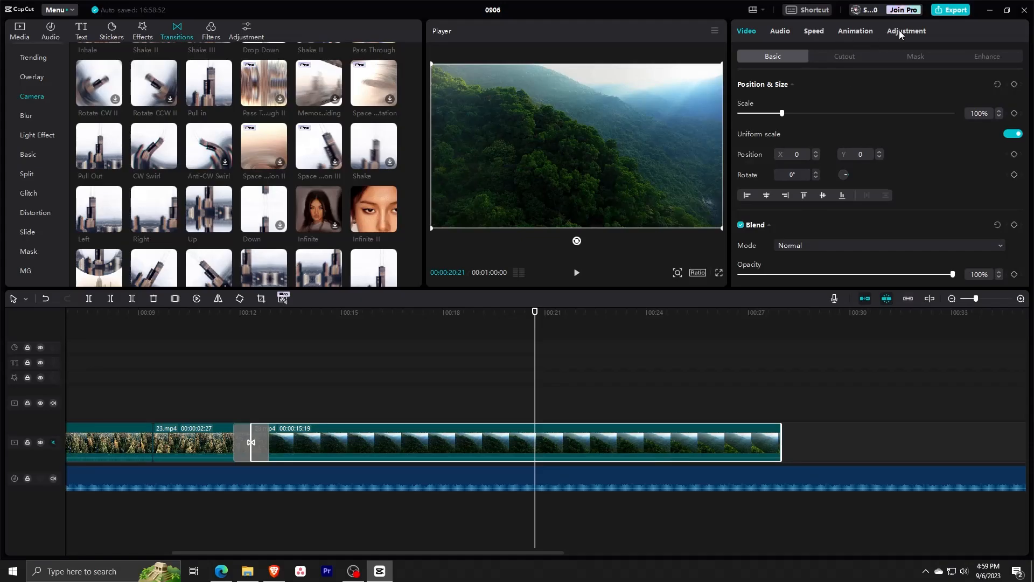
Set the mountain clip's brightness to 29, contrast to -27, highlight to 19, shadow to -18 and illumination to -50, and play it back.
click(900, 31)
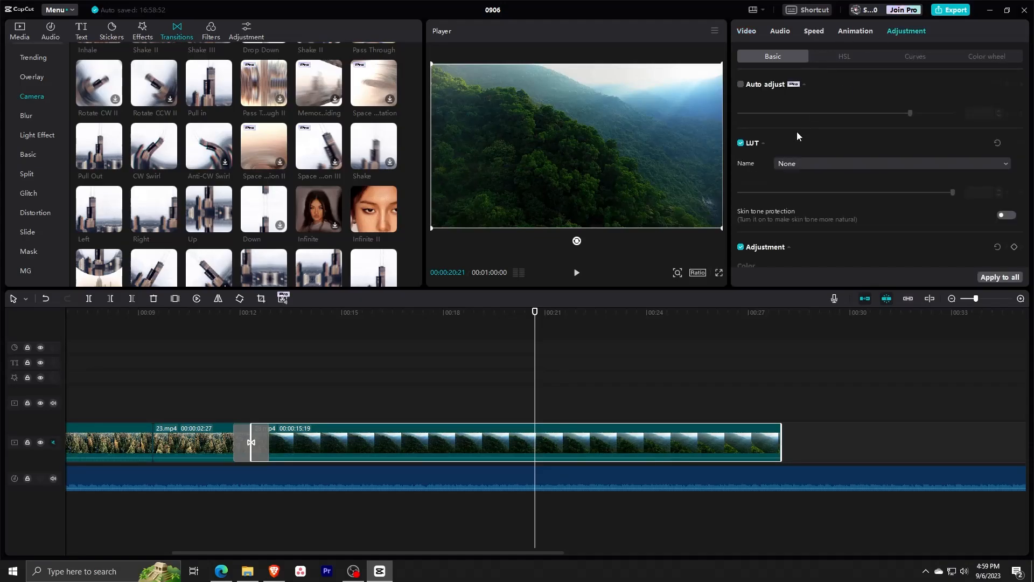
scroll(849, 108, down, 8)
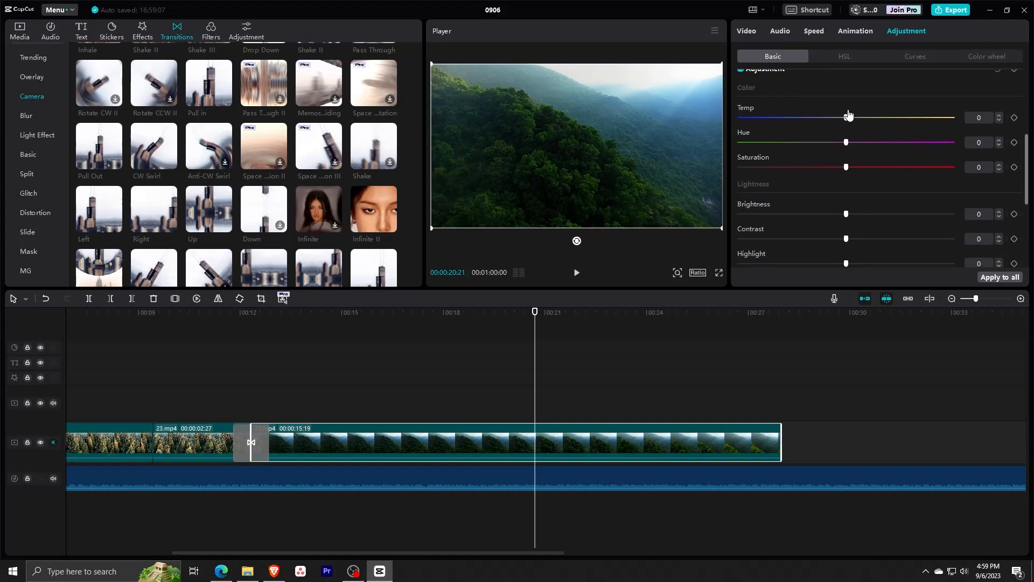
drag(846, 114, 909, 116)
drag(846, 140, 816, 140)
drag(862, 165, 810, 214)
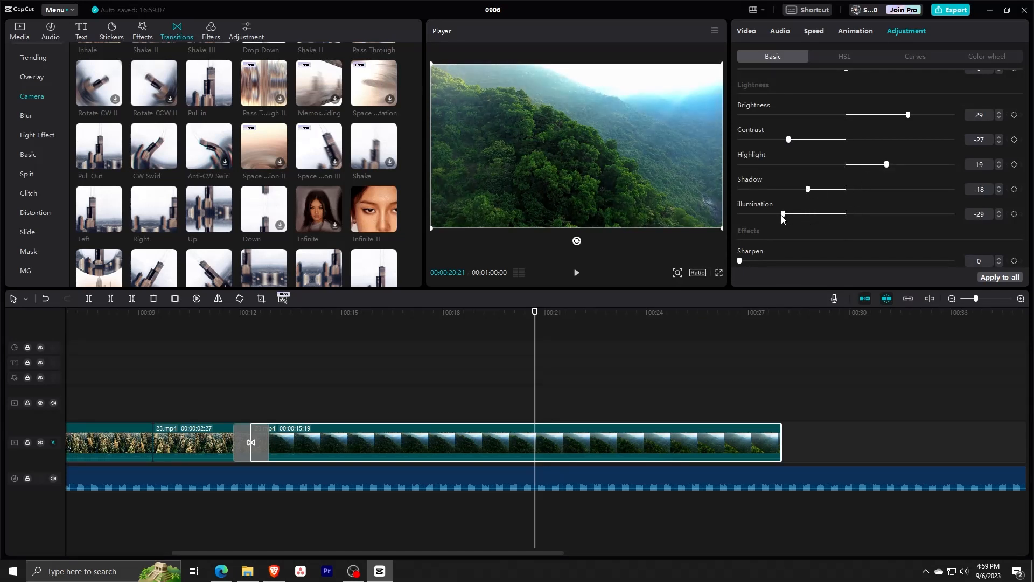
drag(538, 318, 369, 345)
key(space)
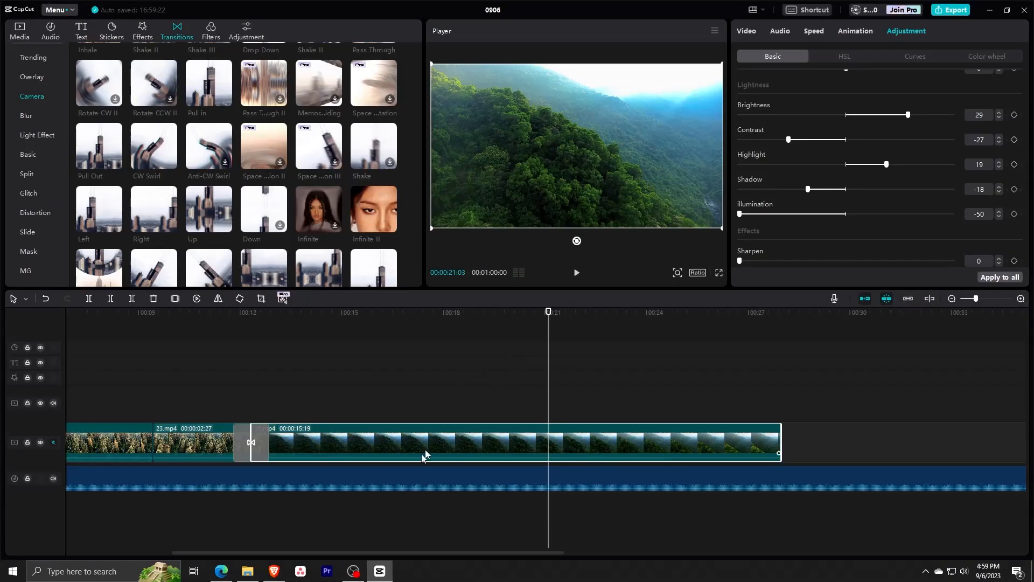
Open the export settings for the finished project.
click(948, 11)
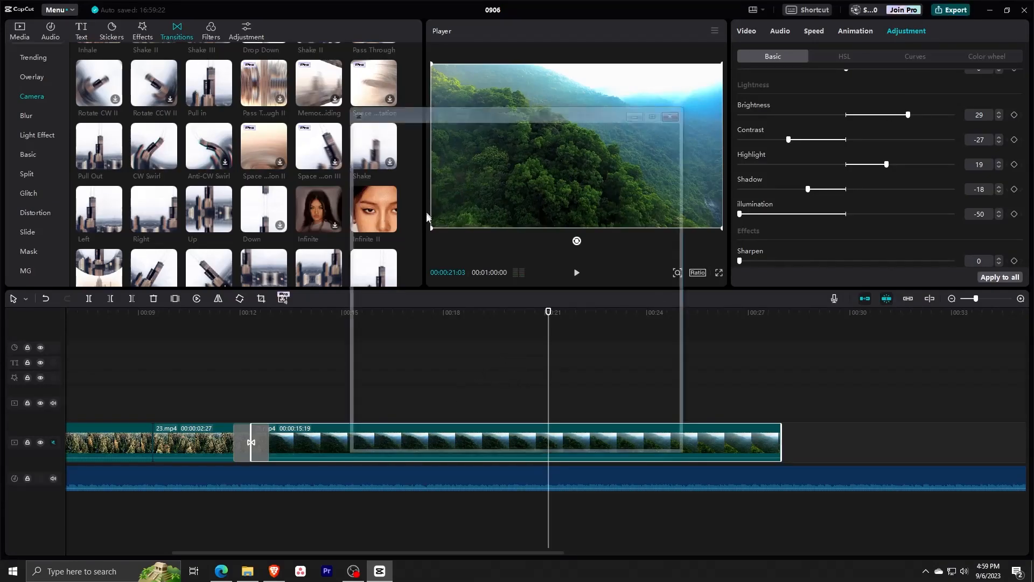